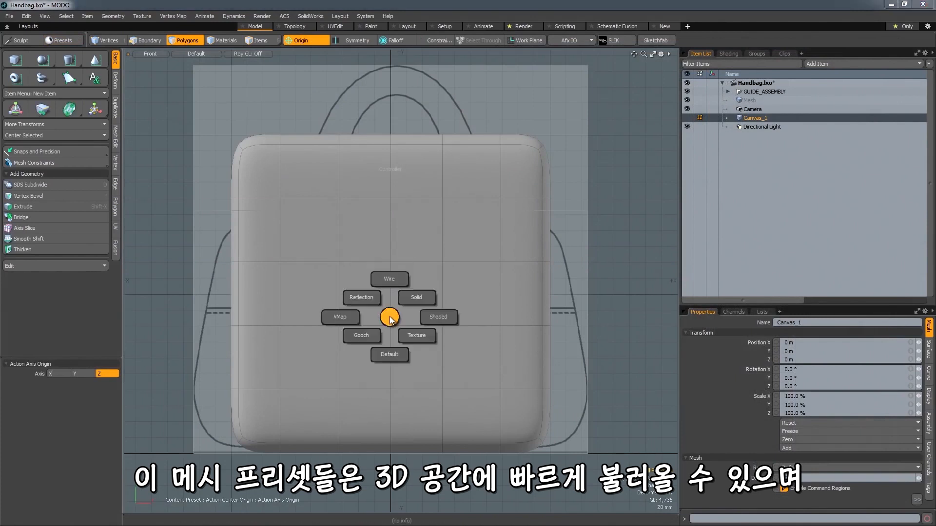
- Scale the Canvas_1 mesh in wireframe front view to 123% in X and 75.5% in Y to match the guide's body outline
click(393, 273)
key(y)
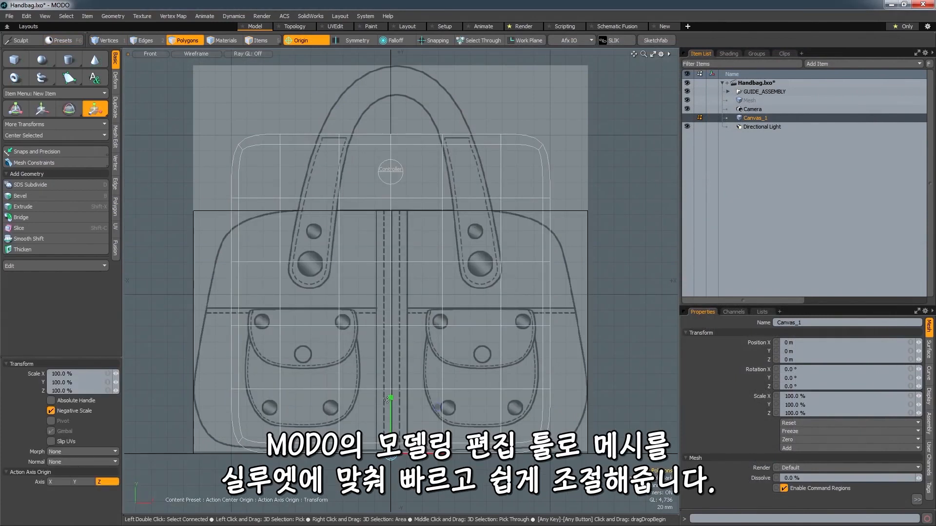
drag(389, 396, 530, 456)
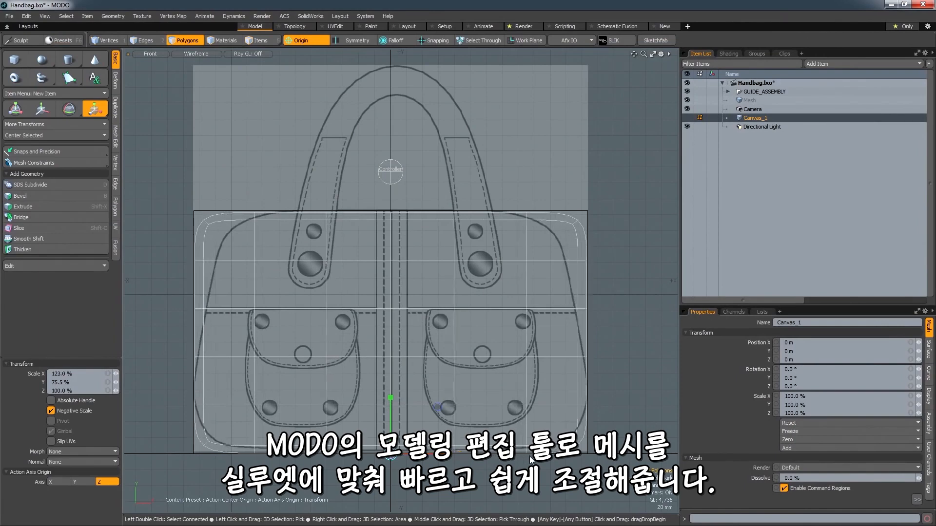
- Taper the bag body toward its top in the right view, using a linear falloff and a 63% Z scale
key(ctrl+space)
click(492, 375)
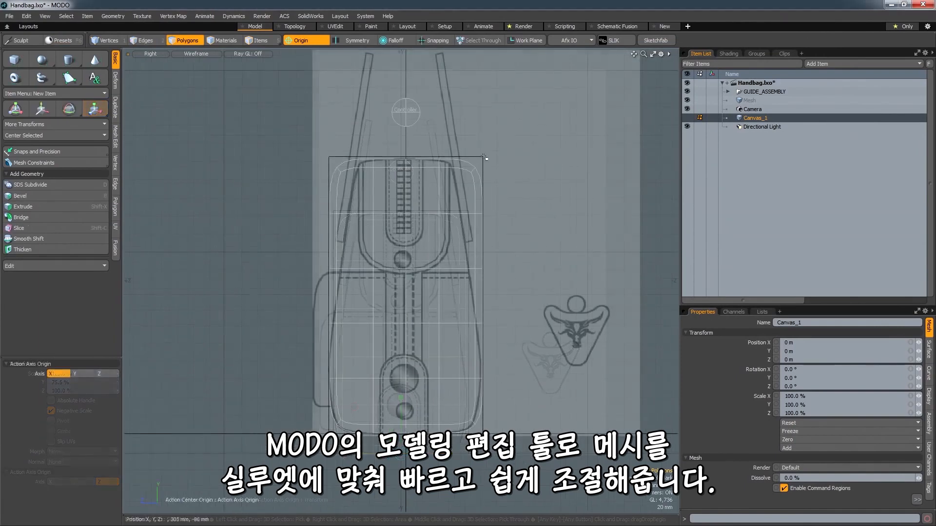
click(406, 42)
click(423, 55)
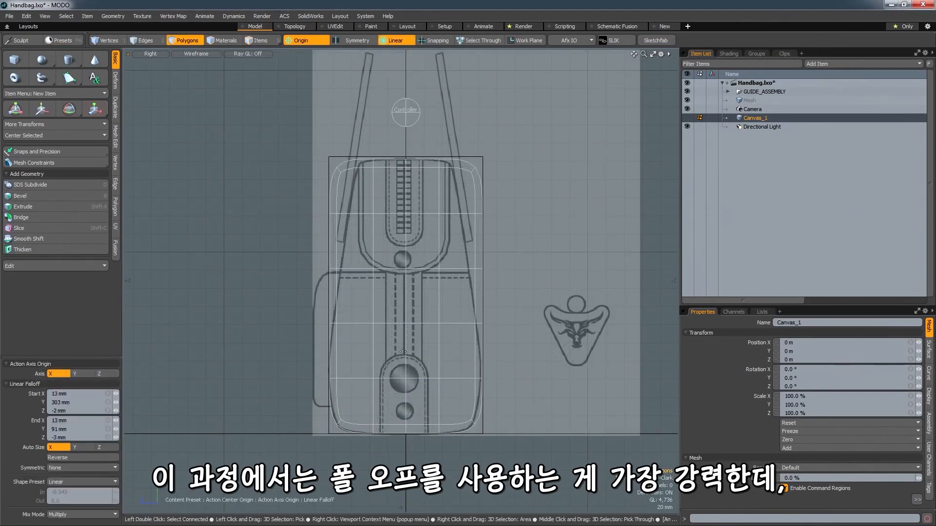
key(w)
key(r)
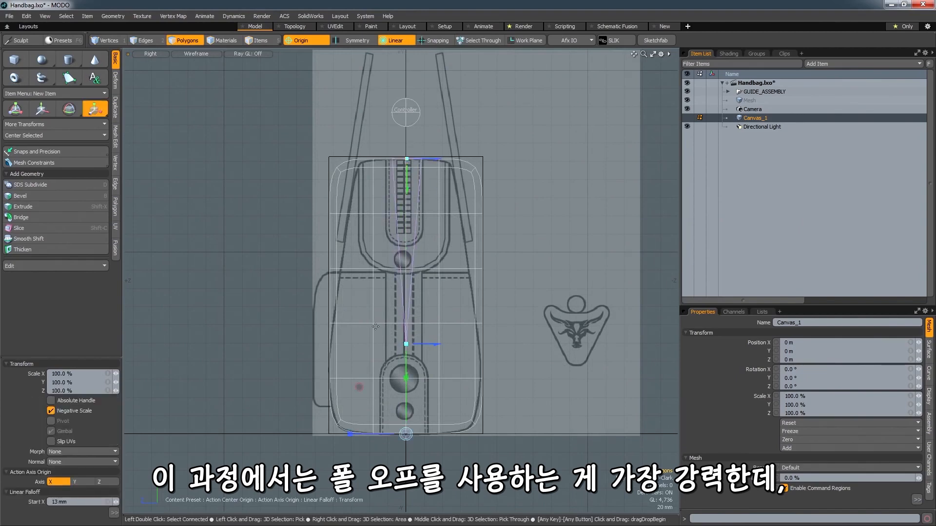
drag(353, 434, 371, 434)
- Taper the body in the front view to 86% X scale and lower the lower end of the linear falloff
key(ctrl+space)
click(475, 328)
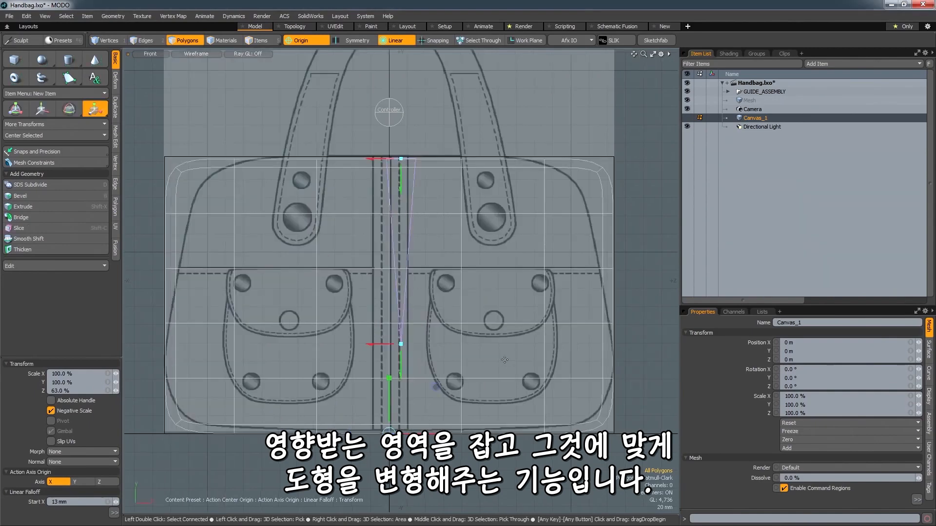
drag(448, 434, 403, 432)
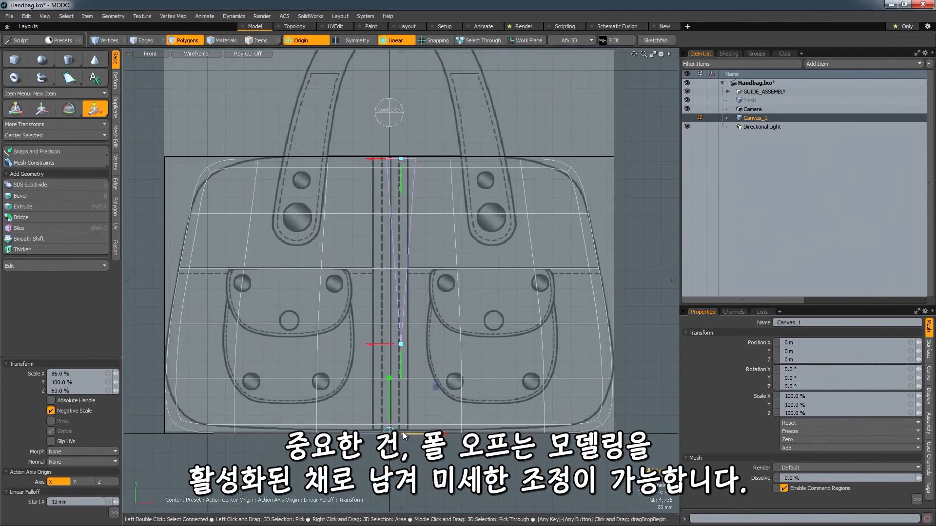
mouse_move(401, 368)
mouse_down()
mouse_move(387, 309)
mouse_move(402, 379)
mouse_up()
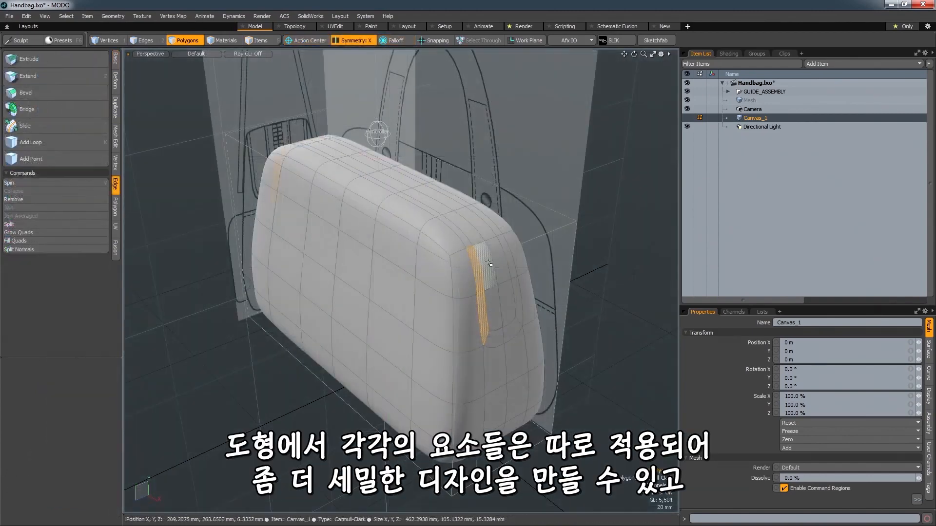
- Select the polygon loops running over the top and down the sides of the bag body, with X symmetry on
key(l)
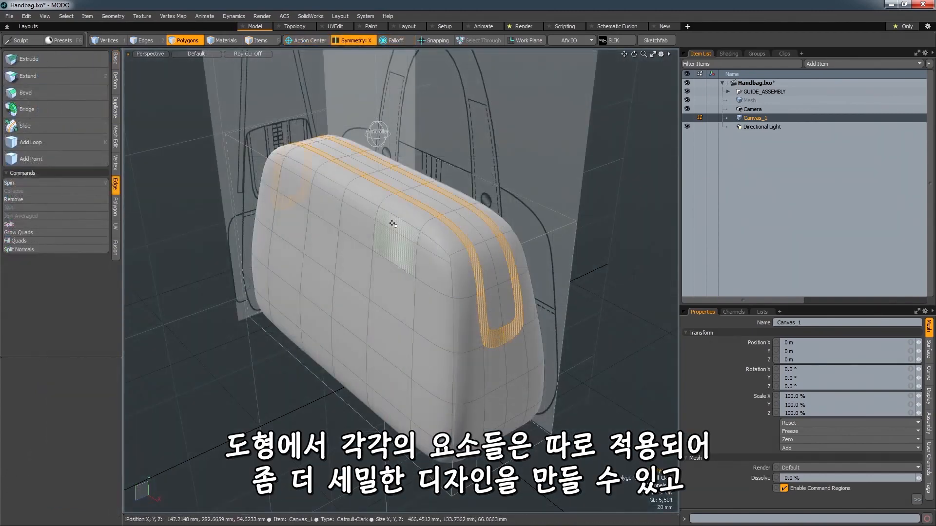
drag(394, 266, 369, 275)
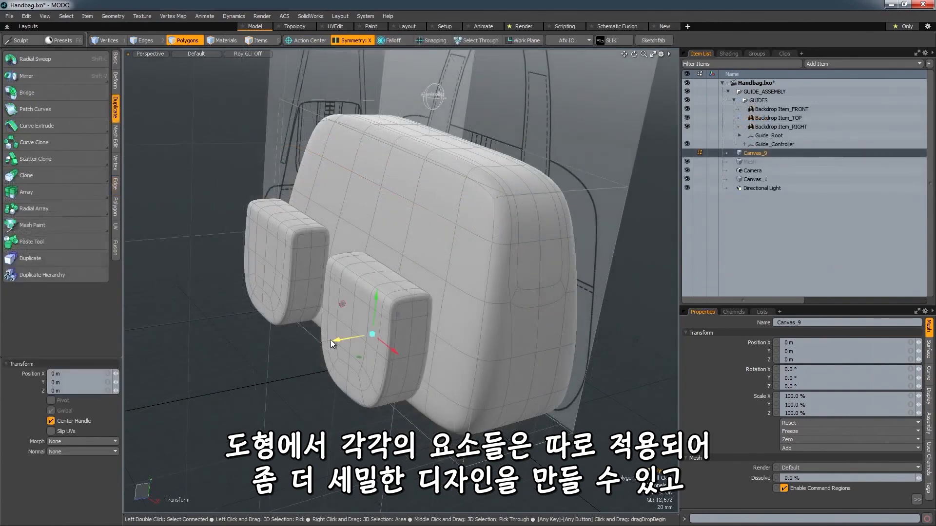
- Move the two Canvas_9 front pockets along the depth axis toward the bag body
drag(330, 341, 370, 333)
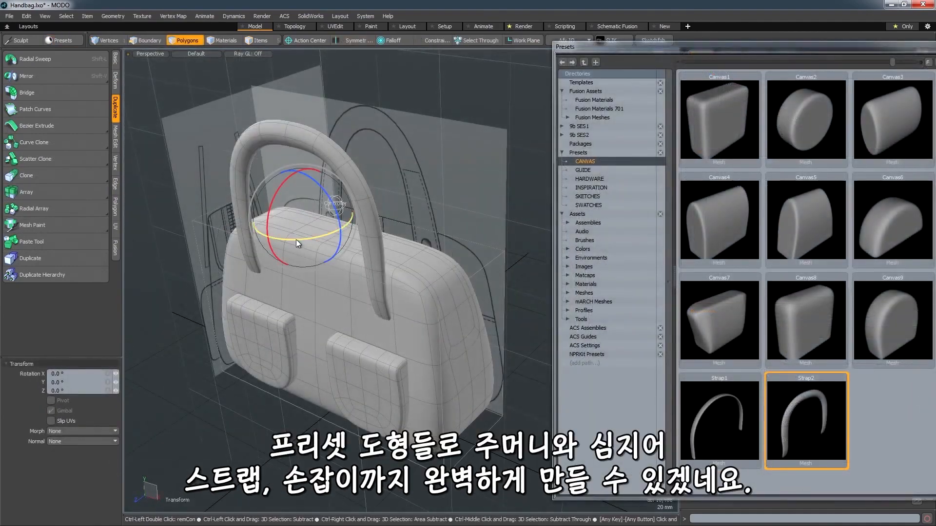
- Rotate the Strap2 handle 180° about Y and start scaling it against the guide in the front view
ctrl+drag(296, 241, 305, 193)
key(ctrl+space)
click(326, 199)
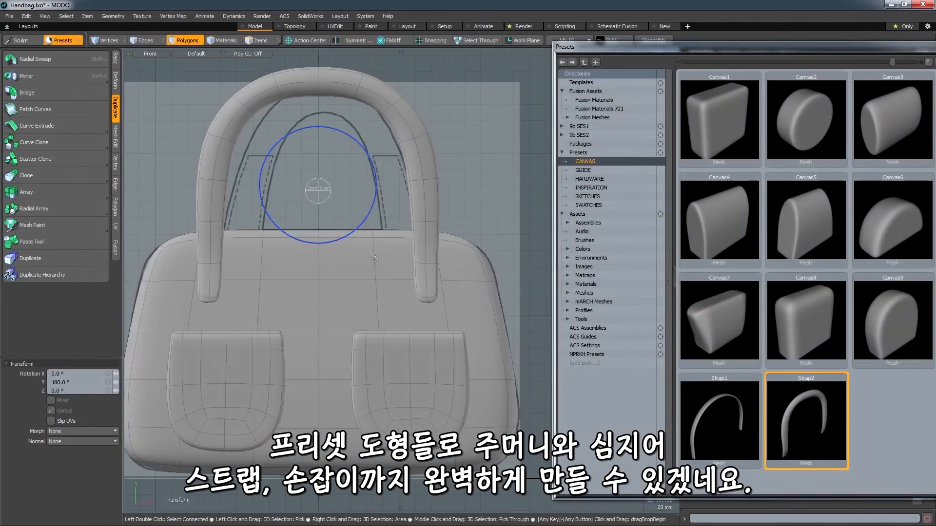
key(r)
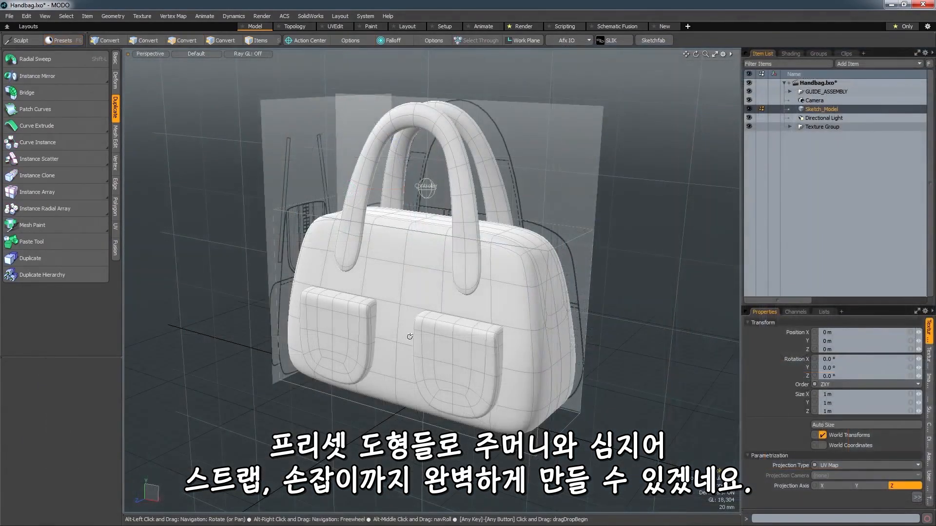
- Airbrush white over the smeared projection areas on the front and side of the bag, with brush size 21
alt+drag(410, 336, 543, 321)
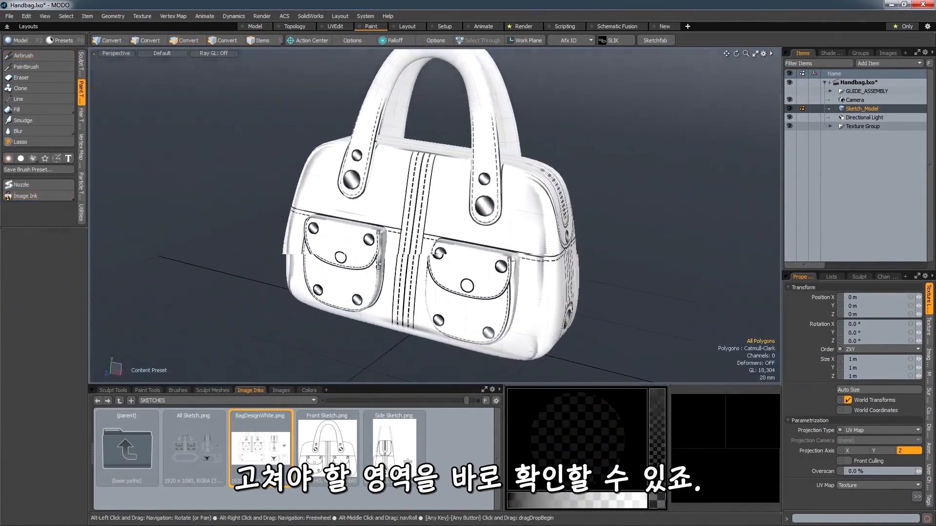
alt+drag(379, 267, 651, 310)
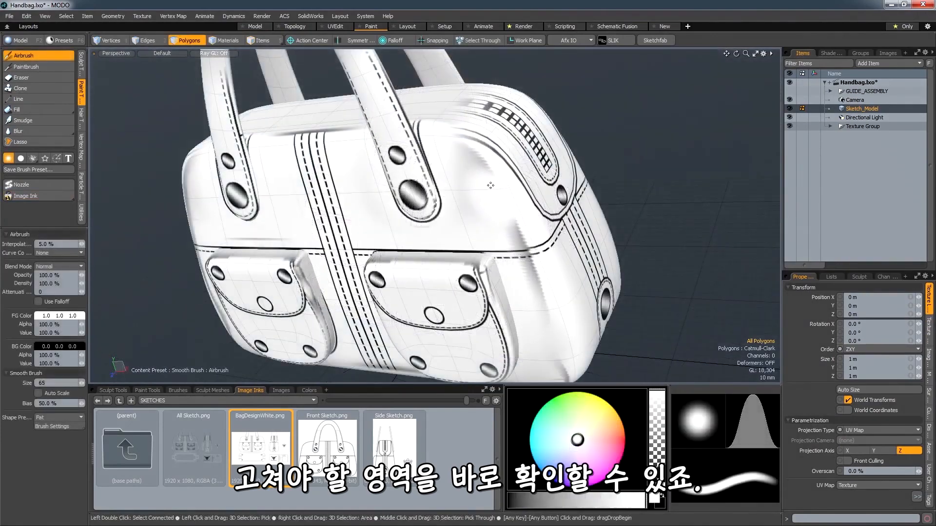
right_drag(491, 185, 483, 174)
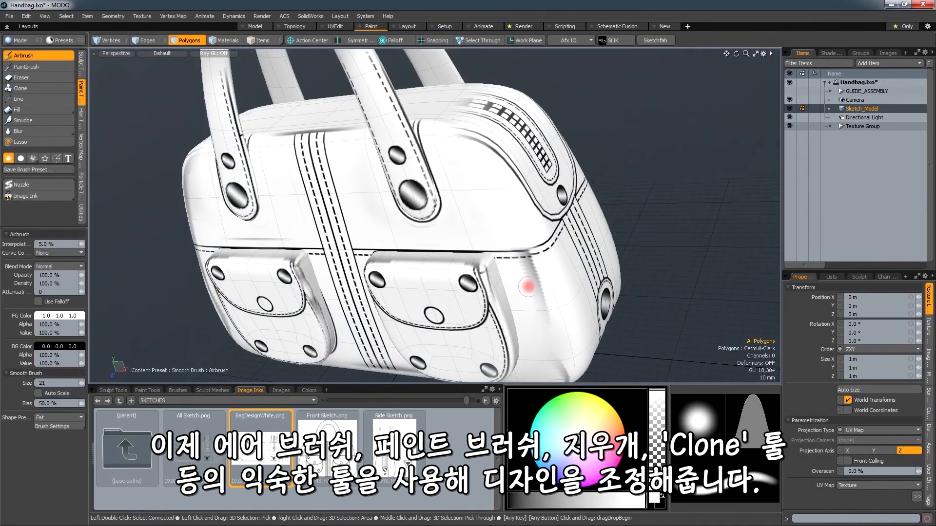
drag(601, 214, 526, 196)
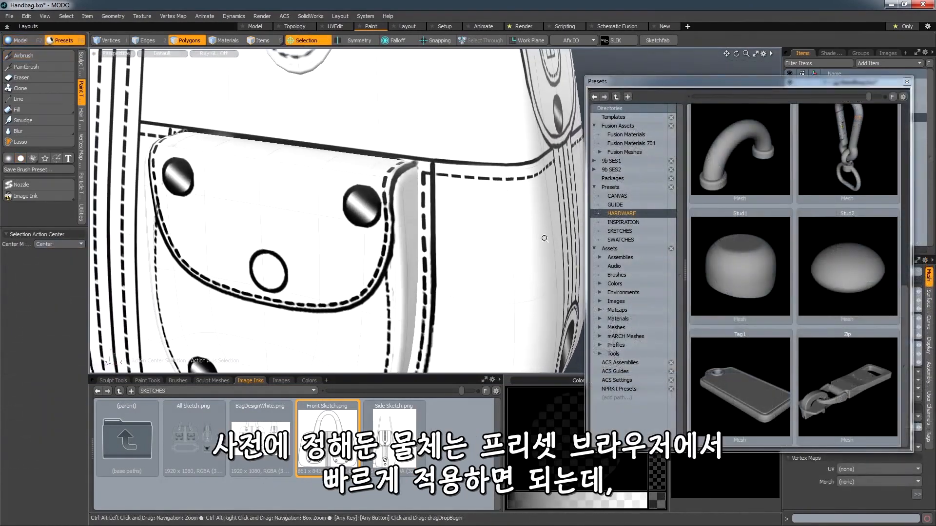
- Place the Stud2 hardware preset on the drawn rivet at the pocket flap's corner and scale it up to fit
drag(844, 262, 348, 204)
scroll(341, 210, up, 5)
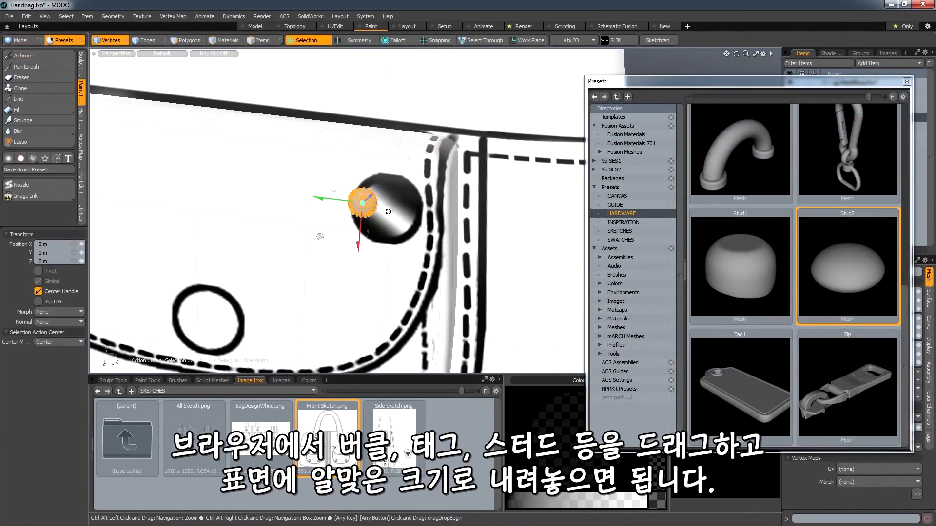
key(r)
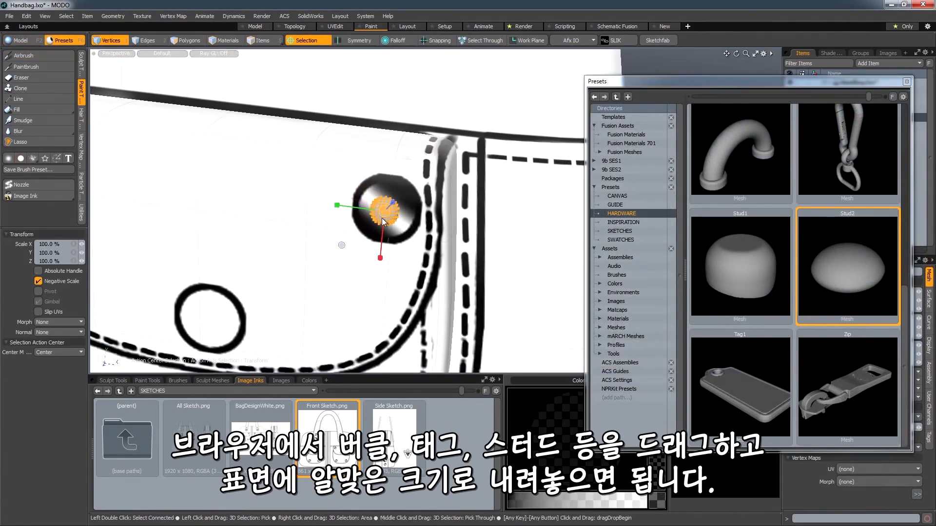
drag(383, 214, 397, 214)
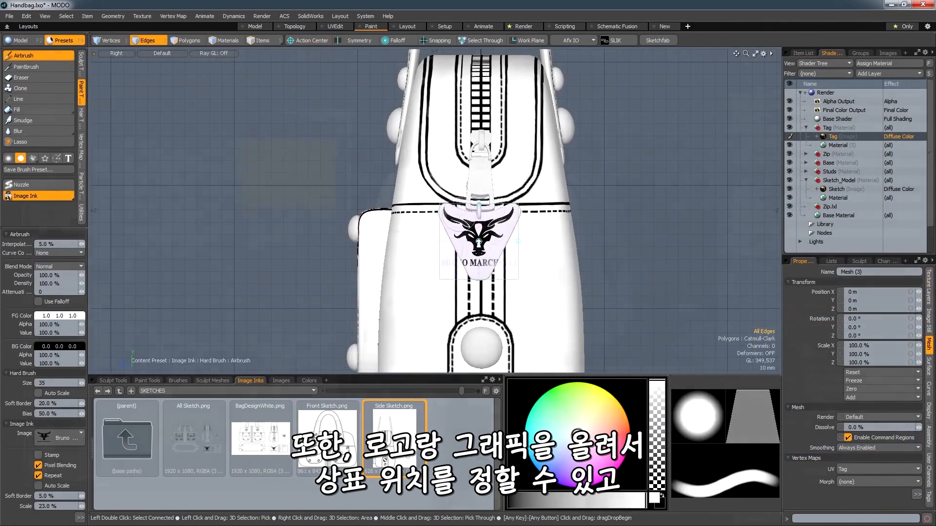
- Examine the sketched handbag from another angle in the render preview
click(729, 191)
click(729, 181)
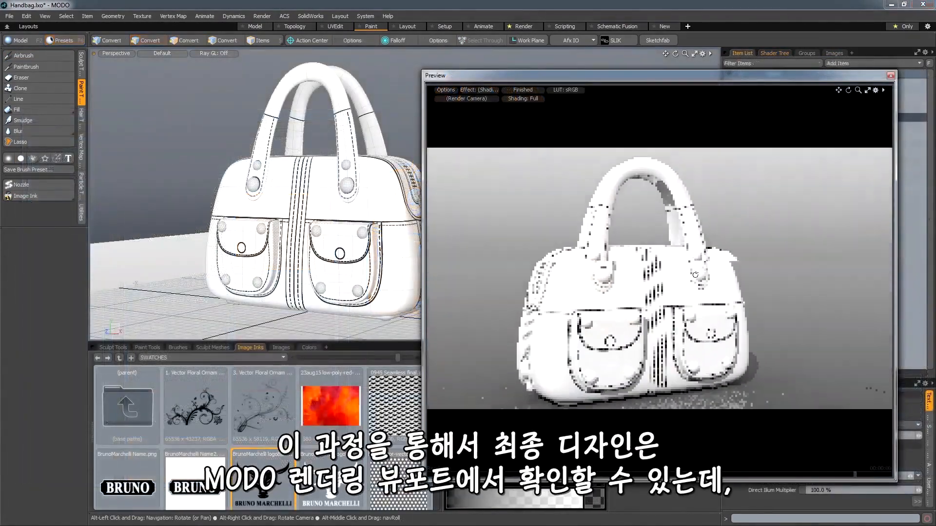
alt+drag(695, 275, 579, 292)
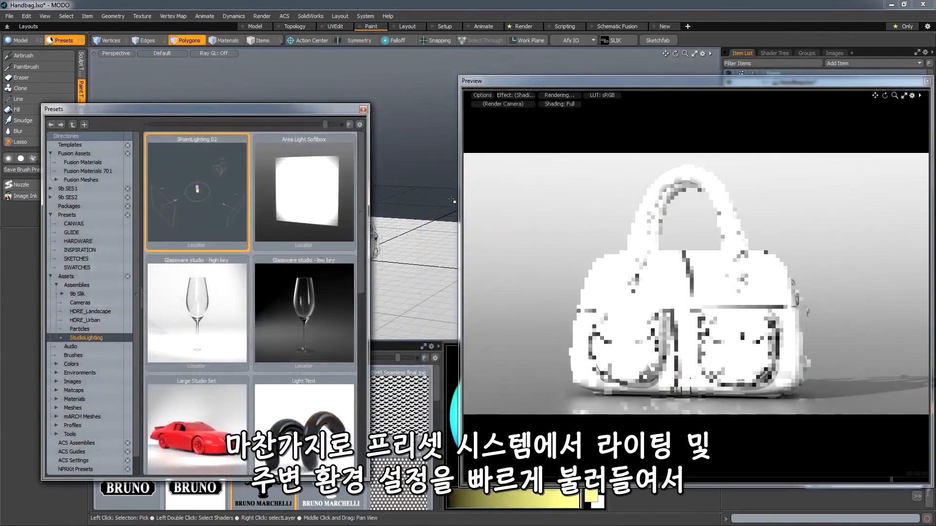
- Move the render preview clear of the shader tree and toggle visibility of the sketch model's Edge Ink Material and Pebbled layers
drag(625, 83, 396, 85)
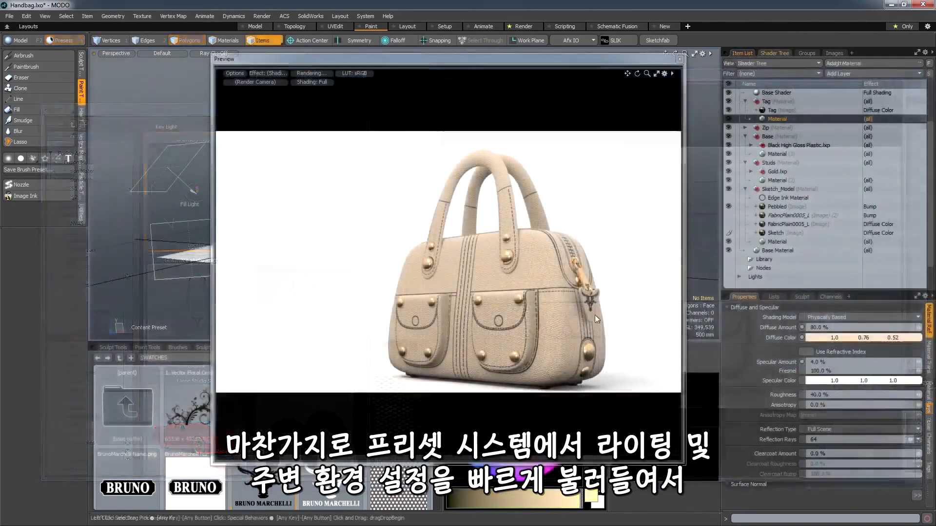
click(728, 197)
click(728, 206)
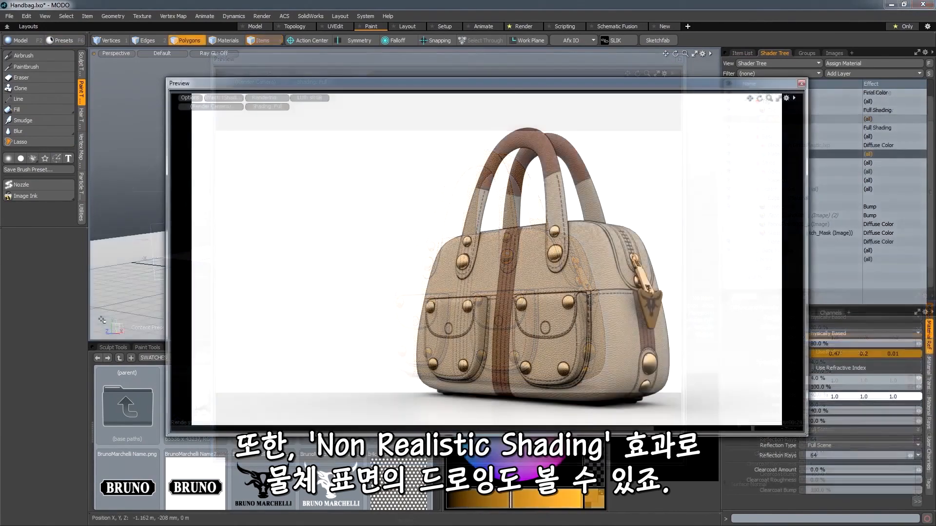
- Save the render preview image as a Targa file named 2 in the Sketch_Renders folder
click(182, 98)
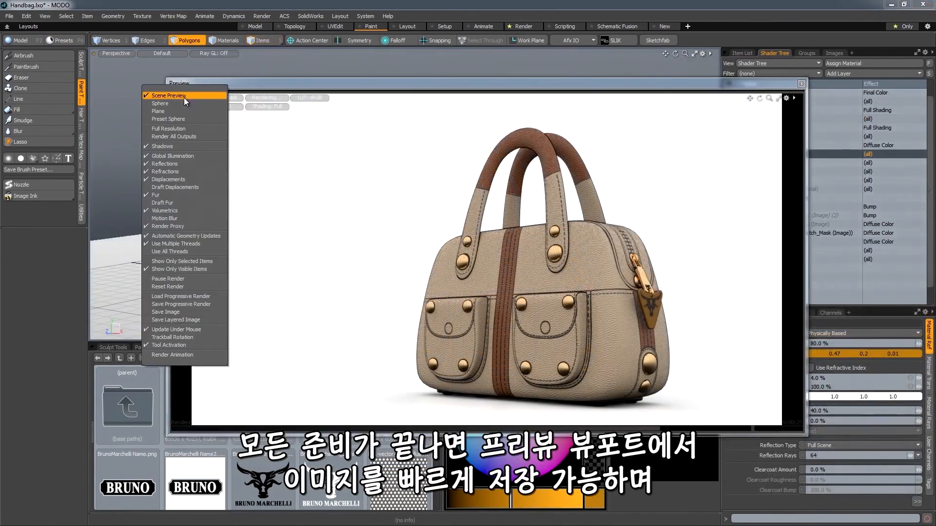
click(188, 316)
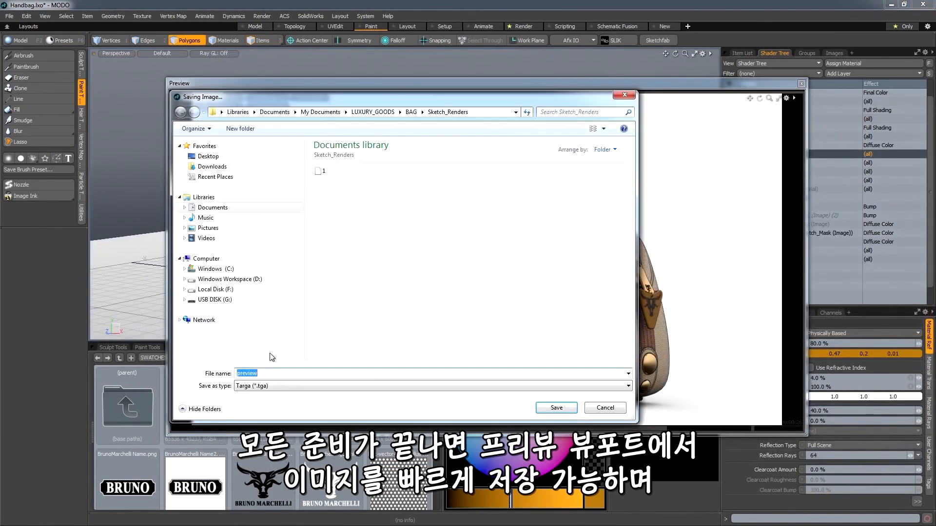
text(2)
click(553, 409)
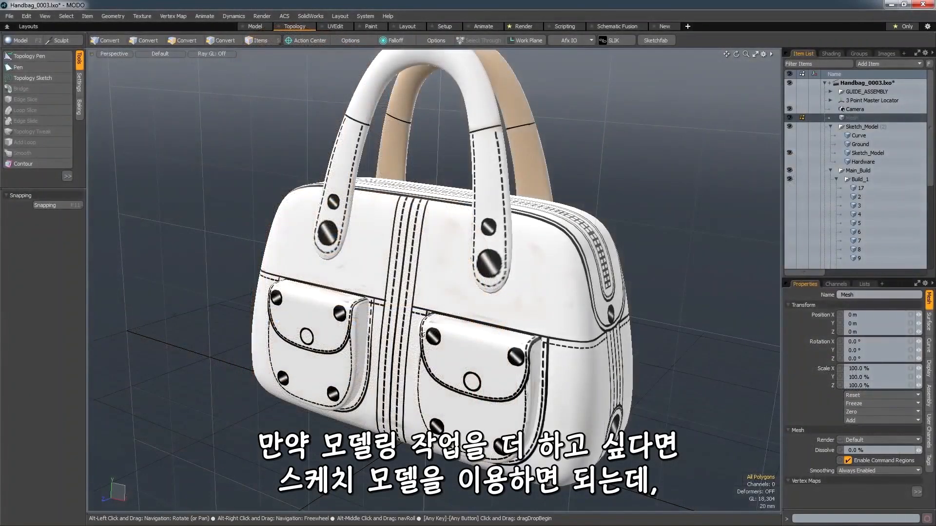
- Draw a 28.5 mm wide quad strip with Topology Sketch beneath the front panel's horizontal stitch line and set it to 6 segments
scroll(477, 323, up, 3)
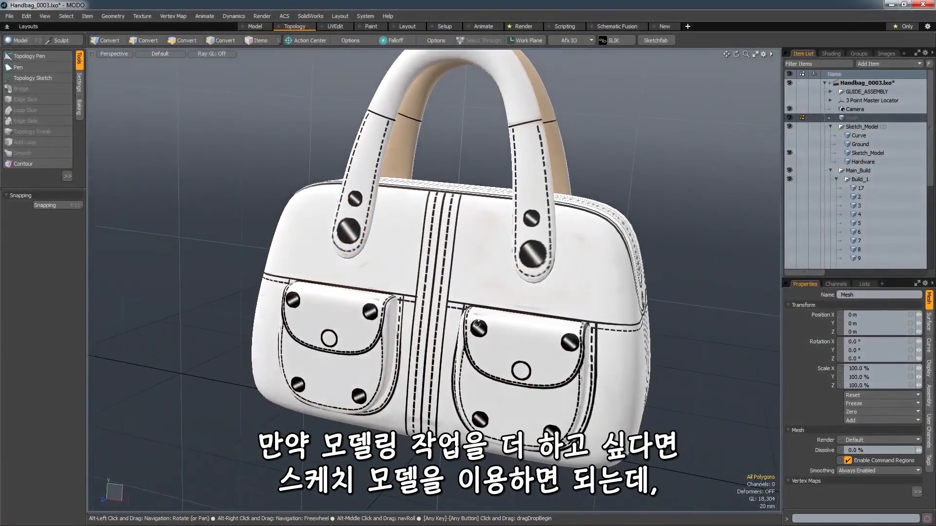
alt+drag(477, 323, 188, 321)
ctrl+alt+drag(400, 321, 434, 333)
click(48, 80)
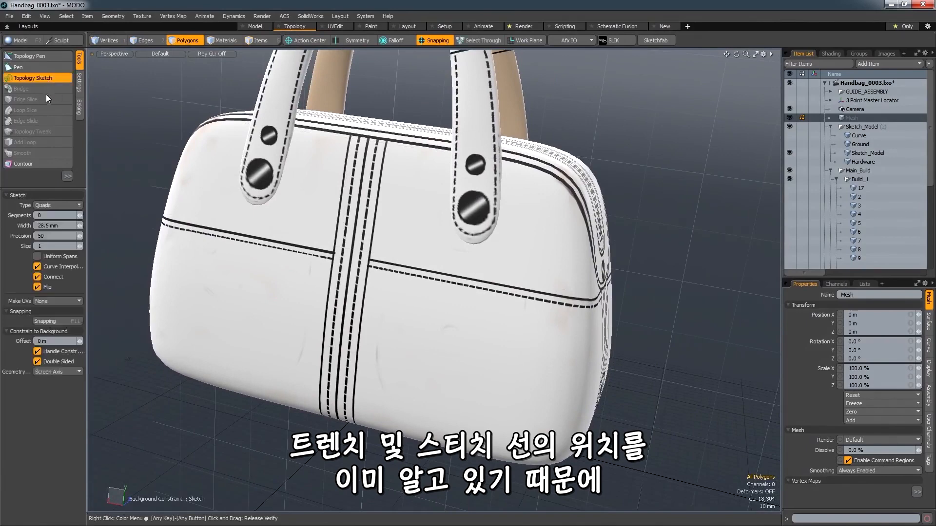
mouse_move(332, 283)
alt+mouse_down()
mouse_move(384, 288)
mouse_move(363, 278)
mouse_move(536, 320)
alt+mouse_up()
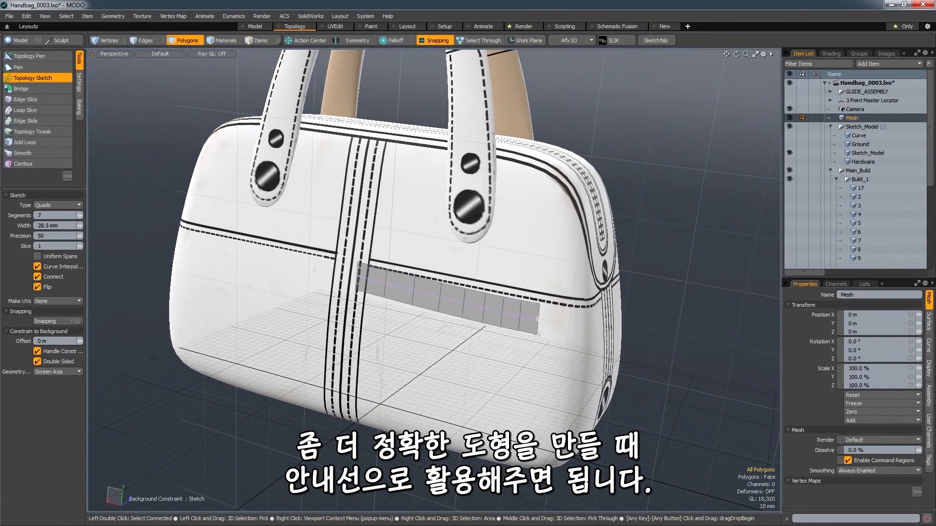
click(78, 217)
alt+drag(519, 330, 530, 309)
ctrl+alt+drag(531, 309, 573, 308)
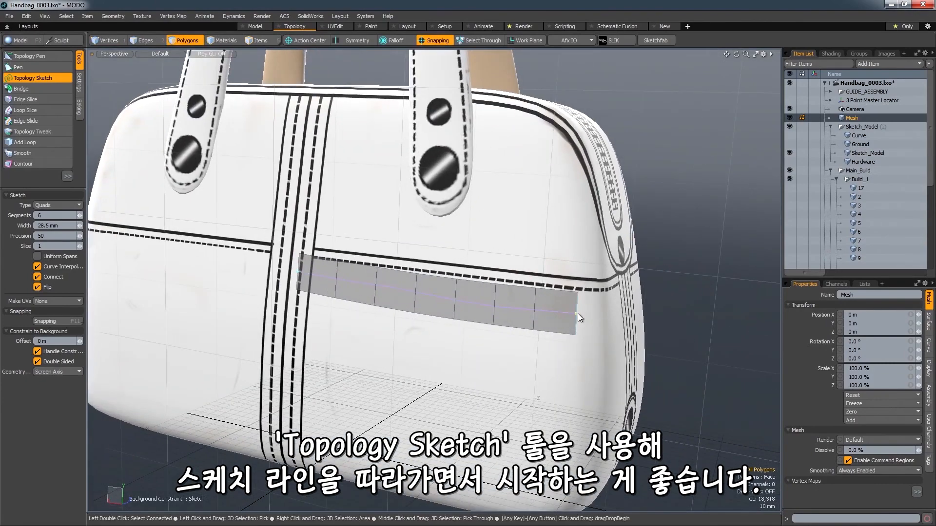
- Extend quads down the central stitched band with the Topology Pen, and bridge the panel border's opposite edges to fill the gap
shift+drag(321, 348, 319, 275)
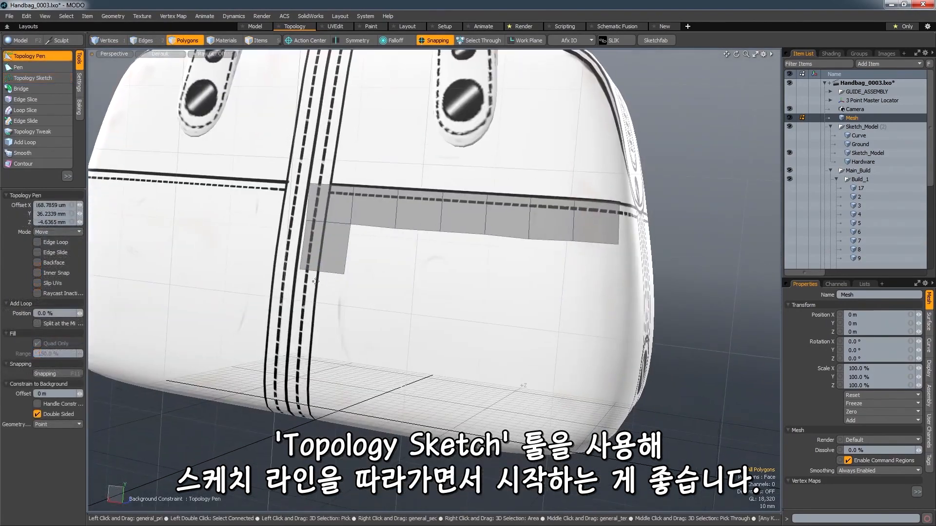
shift+drag(314, 326, 312, 371)
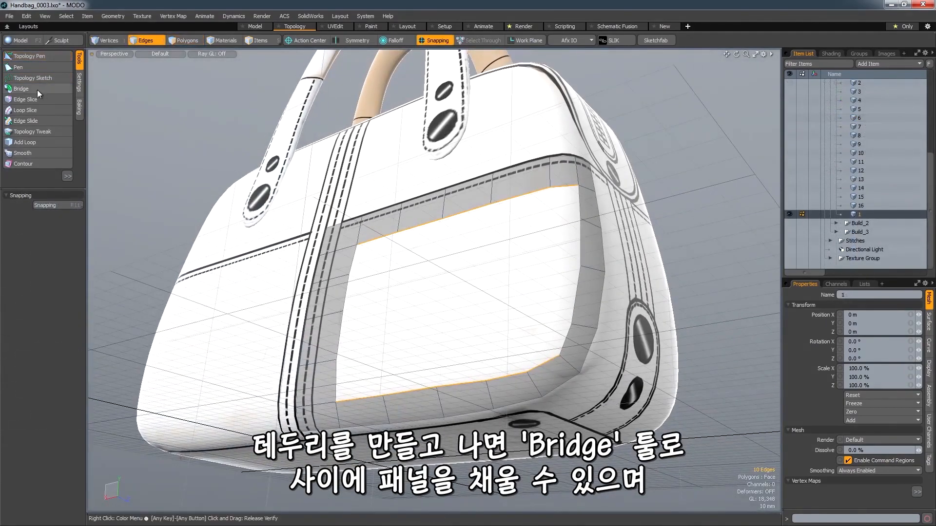
click(21, 88)
click(228, 199)
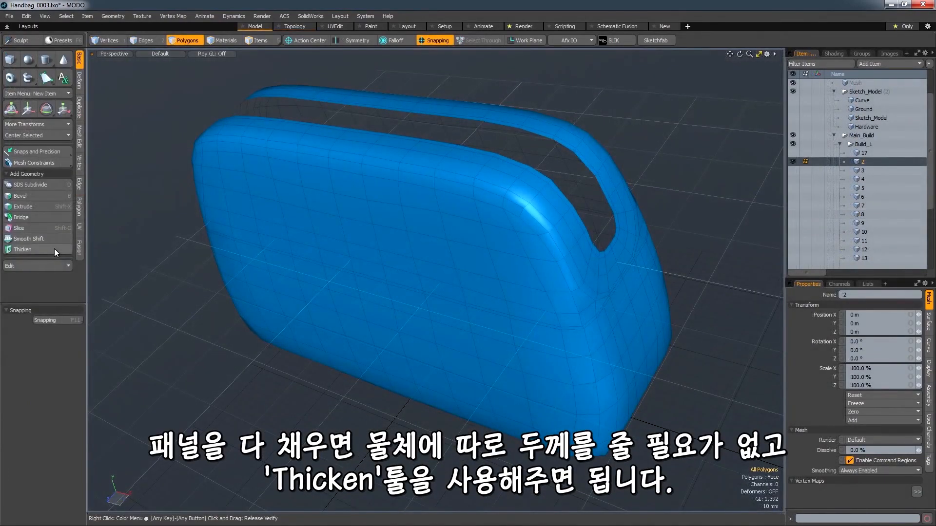
- Thicken the finished body panel mesh with an offset of -4 mm
click(54, 250)
click(394, 242)
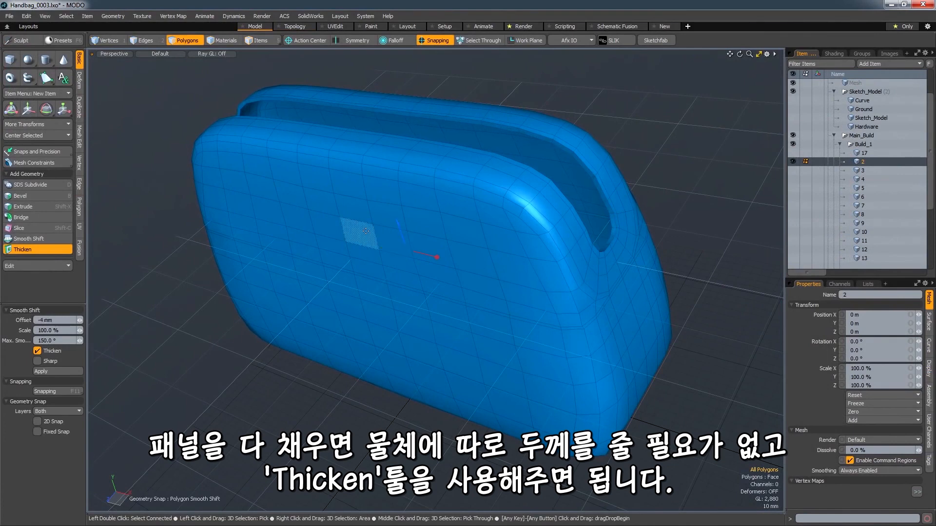
- Move the vertical strip of mesh 5 about 84 mm along Z so that it conforms to the front body panel
key(space)
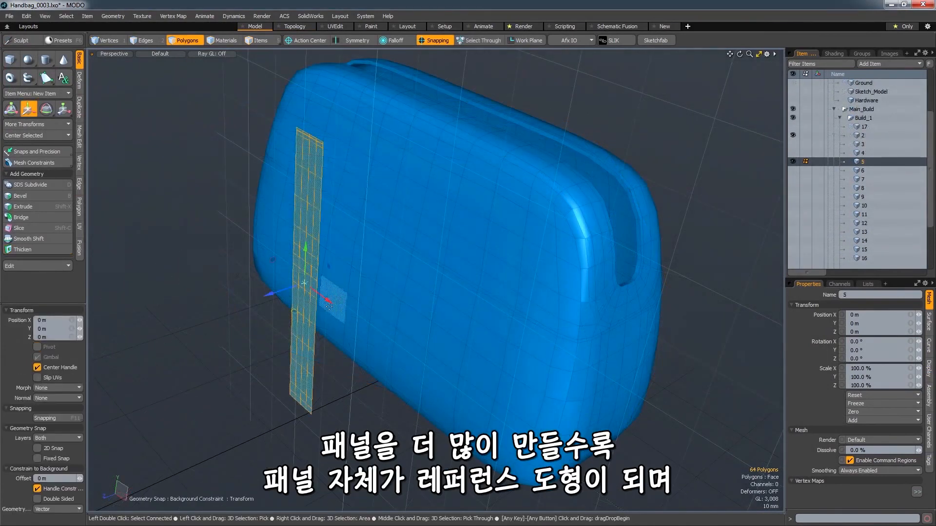
drag(271, 298, 595, 208)
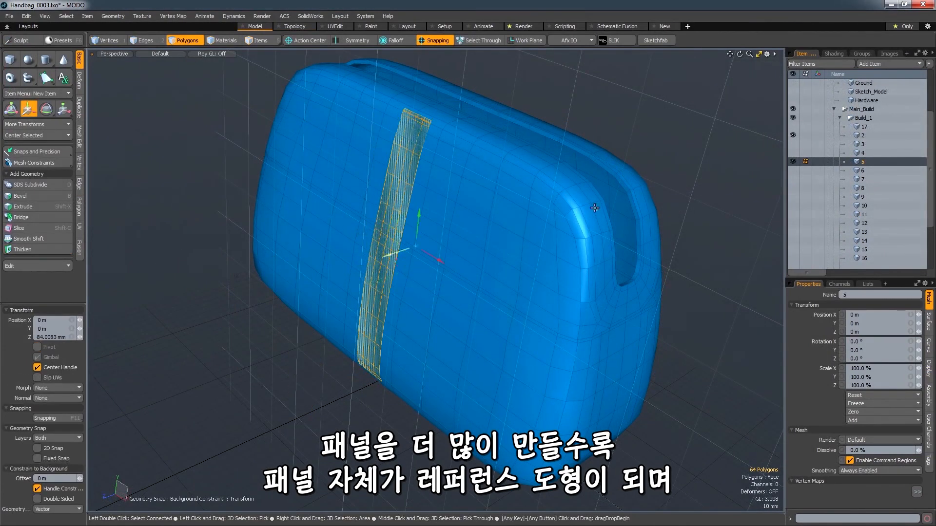
key(space)
- Thicken the vertical strip polygons on the front of the bag and deselect them
click(22, 250)
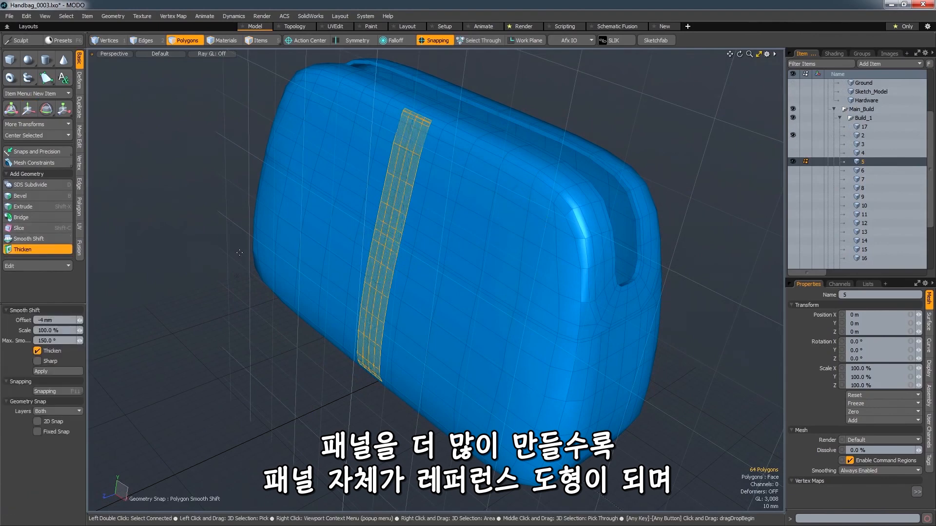
click(382, 262)
drag(369, 261, 424, 247)
key(space)
click(299, 320)
- Bevel the border polygon loop around the bag's opening into a recessed trench and turn on subdivision smoothing for the mesh
alt+drag(323, 264, 366, 257)
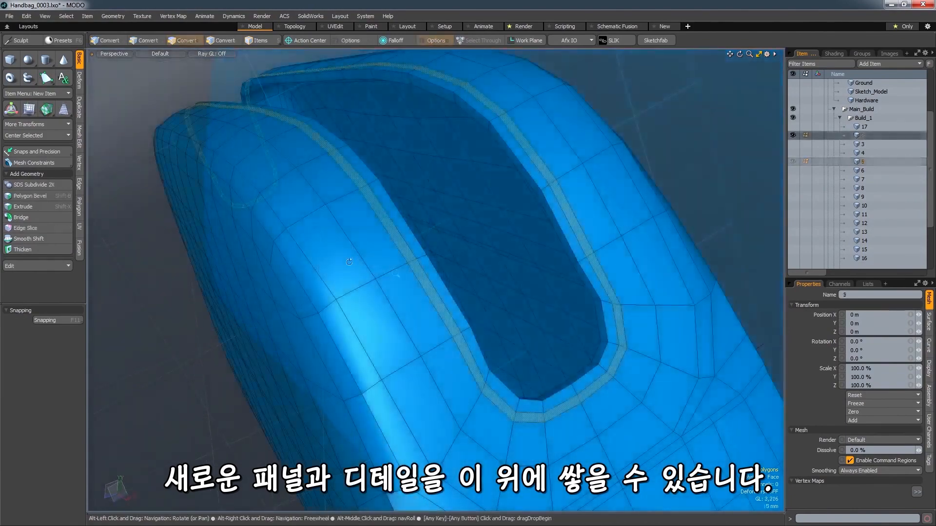
key(shift+b)
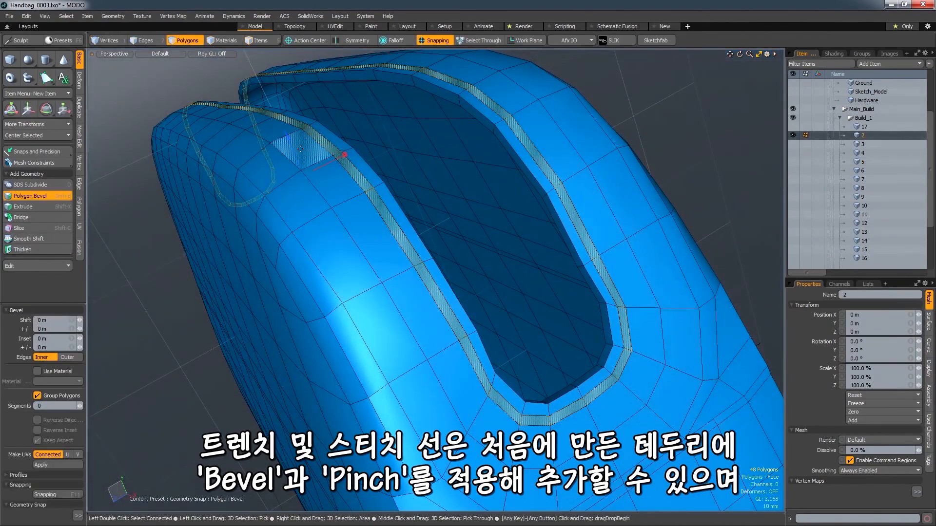
drag(287, 137, 290, 141)
key(space)
click(203, 345)
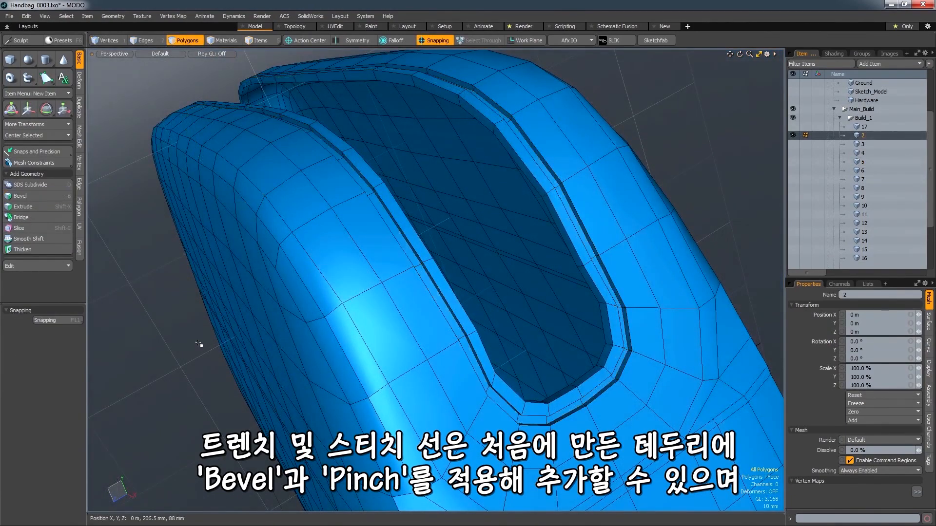
key(shift+Tab)
- Compare the handle mesh with and without subdivision, leaving it as a smooth Catmull-Clark surface
alt+drag(446, 293, 428, 271)
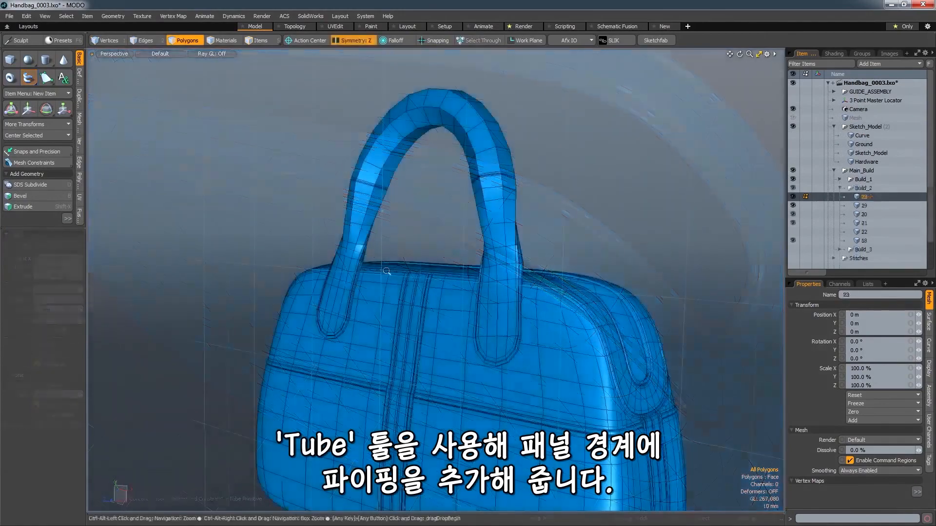
ctrl+alt+drag(490, 209, 483, 322)
alt+drag(482, 322, 412, 224)
key(shift+Tab)
key(shift+Tab)
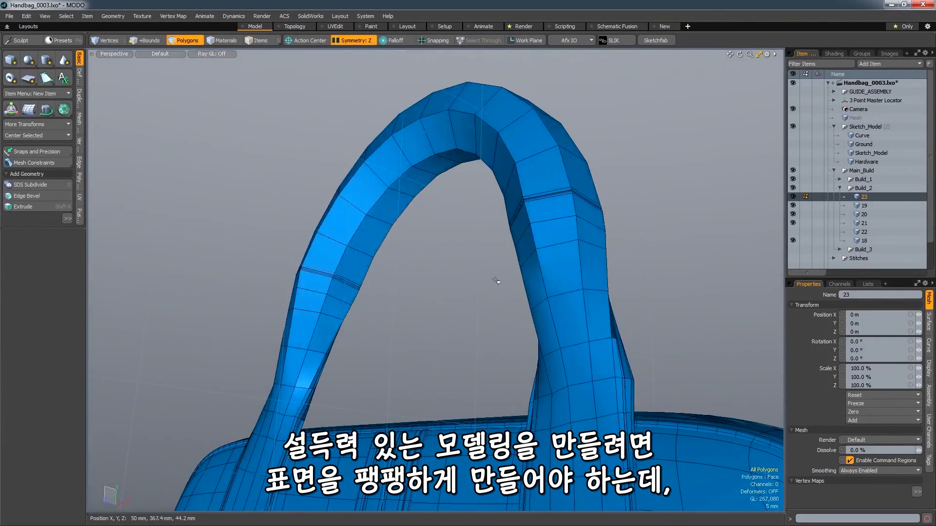
key(shift+Tab)
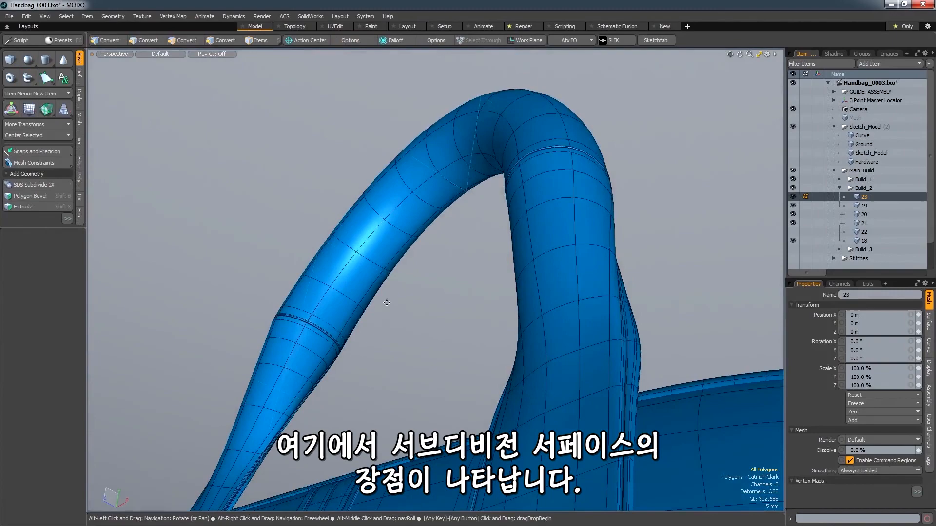
alt+drag(387, 303, 466, 261)
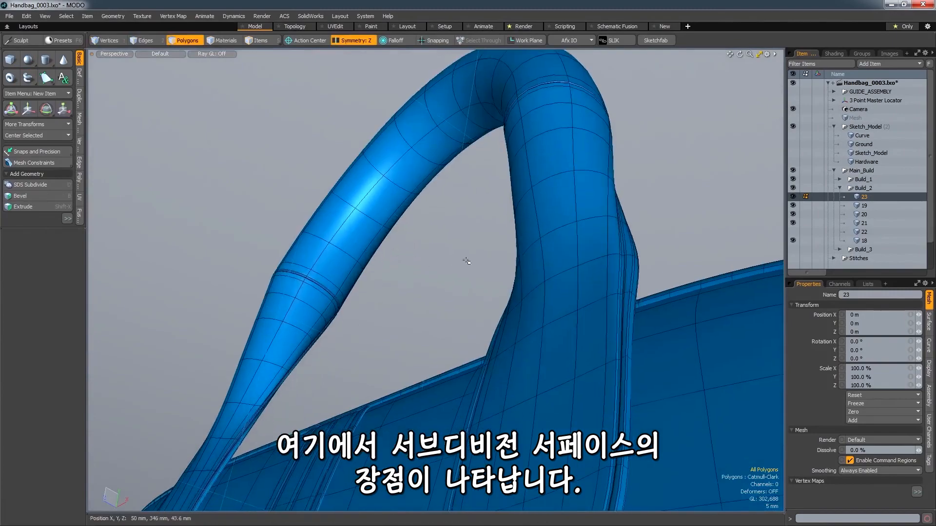
- Reshape the front pocket flap of mesh 22 using an Element Move with soft falloff
key(t)
alt+drag(414, 294, 464, 288)
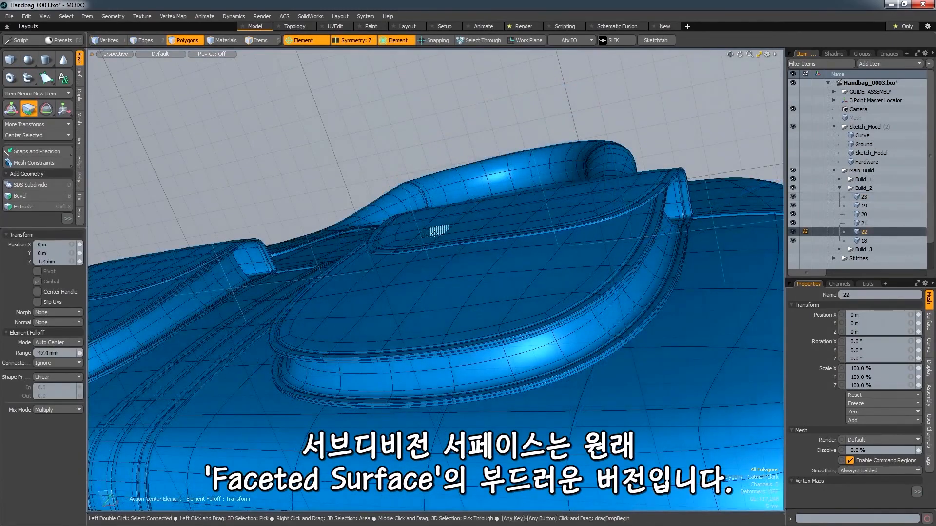
drag(562, 243, 537, 266)
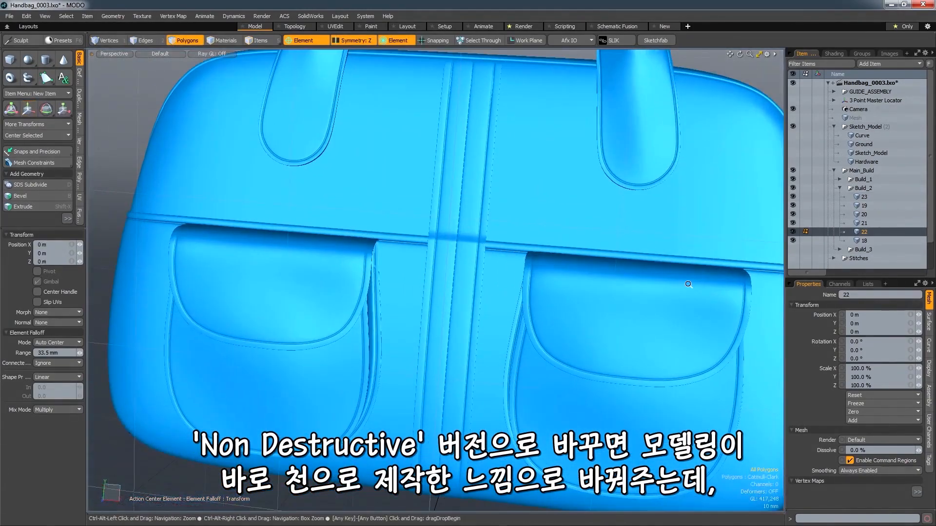
- Set the element falloff range to 56.5 mm and nudge the upper edges of both pocket flaps to create subtle fabric imperfections
right_drag(705, 269, 703, 270)
drag(652, 271, 561, 259)
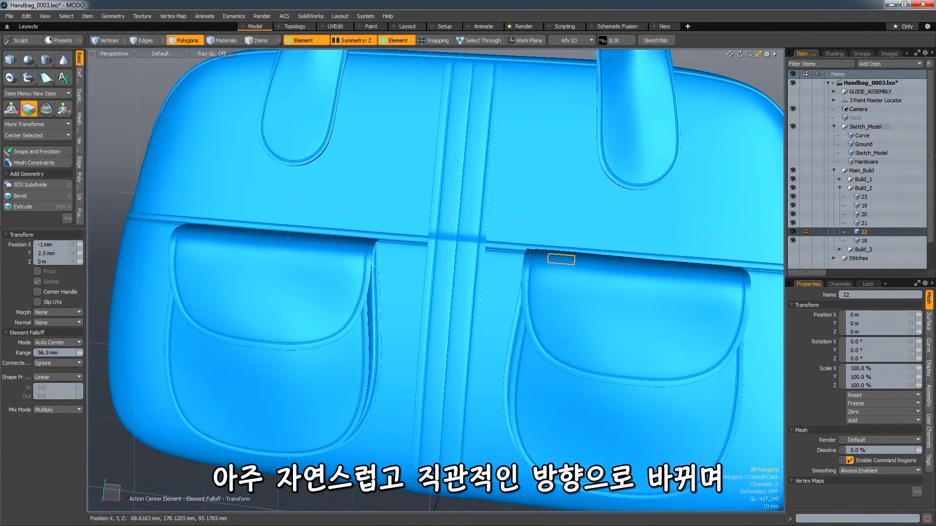
alt+drag(434, 280, 488, 278)
drag(450, 251, 448, 247)
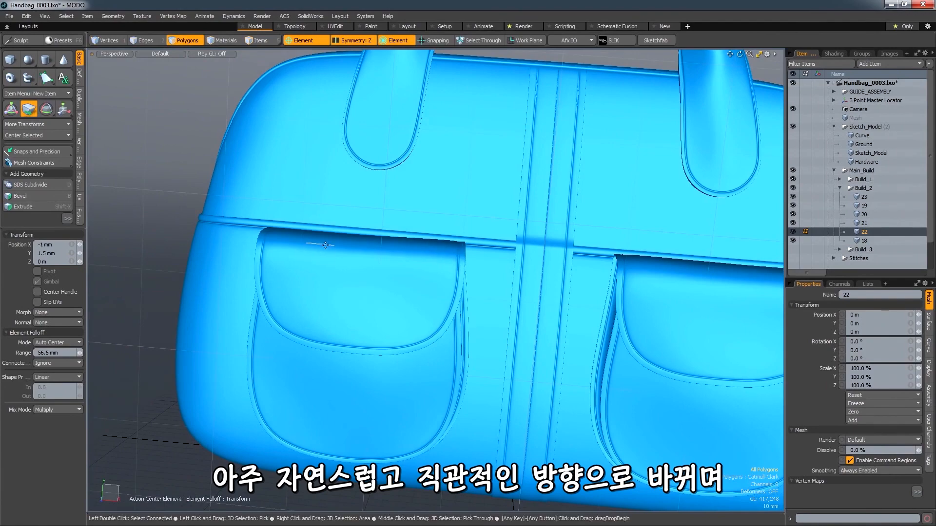
drag(323, 241, 280, 229)
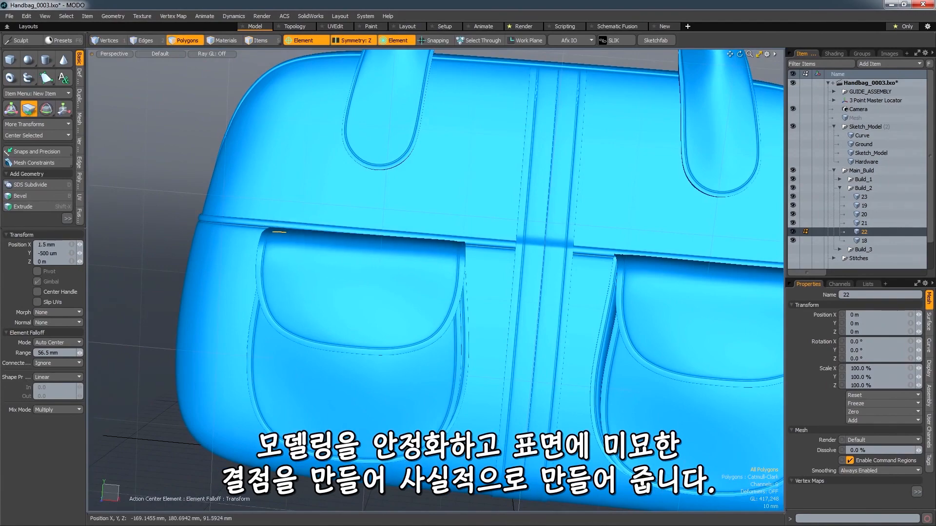
scroll(424, 292, down, 3)
mouse_move(424, 293)
alt+mouse_down()
mouse_move(409, 248)
mouse_move(408, 285)
alt+mouse_up()
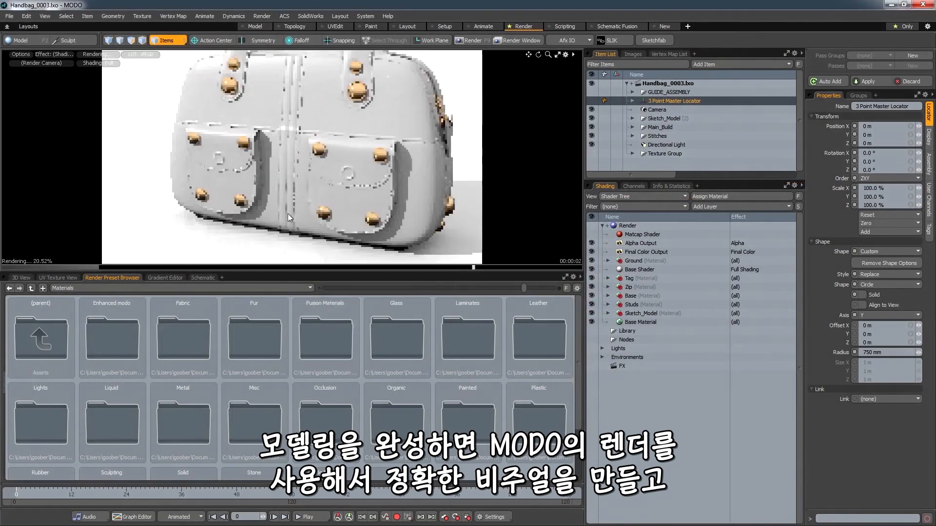
- Reframe the handbag in the render preview
scroll(296, 189, down, 3)
alt+shift+drag(296, 188, 303, 210)
alt+drag(312, 168, 276, 161)
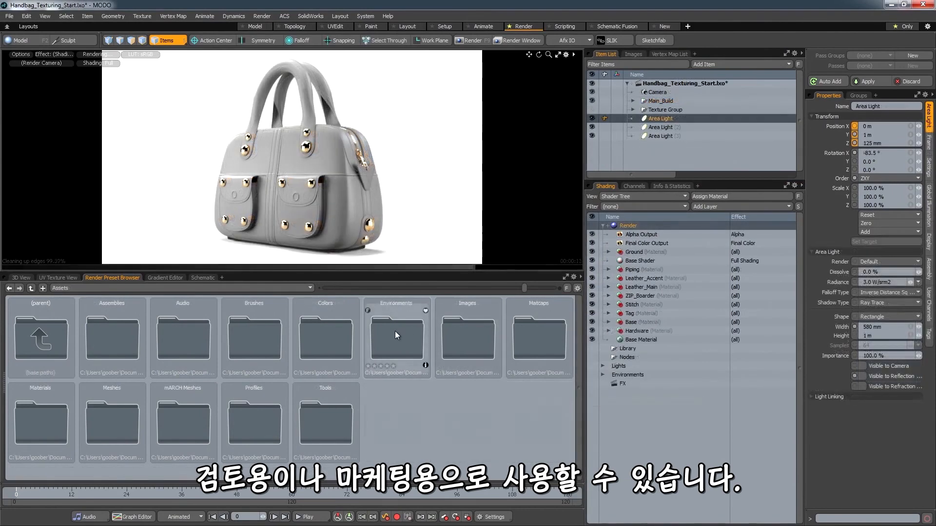
- Browse the Studio environment presets
double_click(395, 332)
double_click(330, 333)
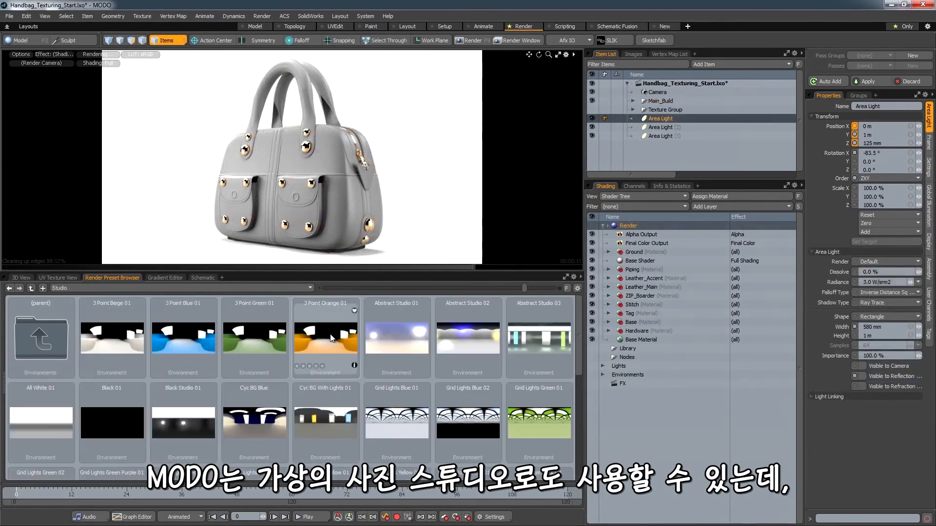
drag(577, 336, 568, 386)
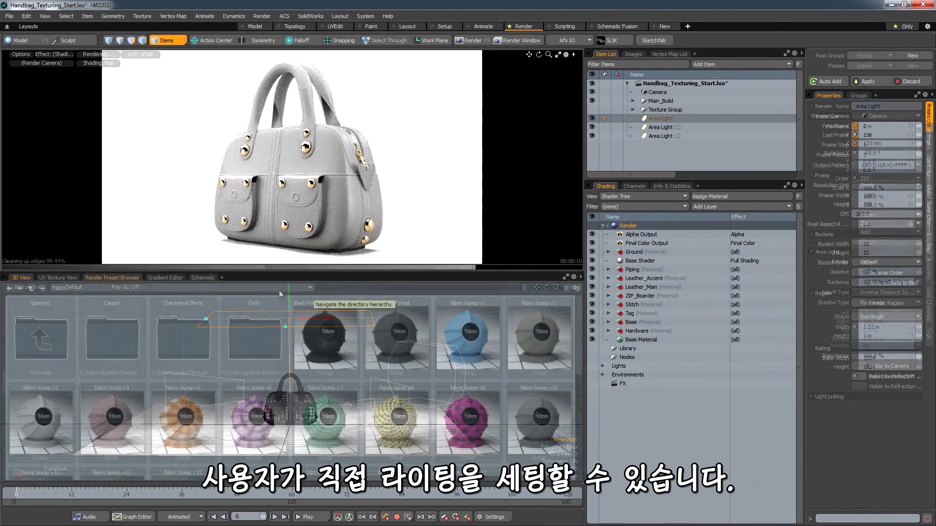
- Apply the Black Leather preset from the Leather materials to the handbag's main body in the render preview
click(279, 291)
click(288, 328)
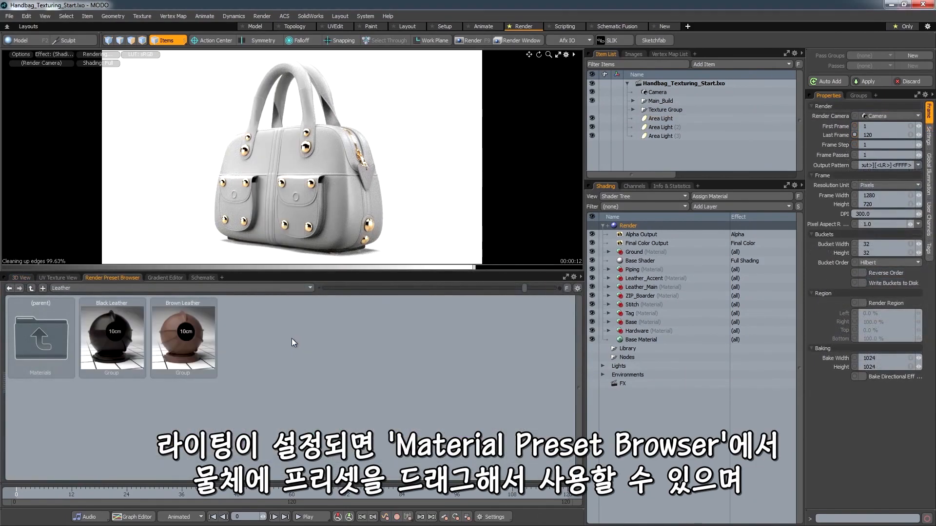
drag(109, 338, 346, 209)
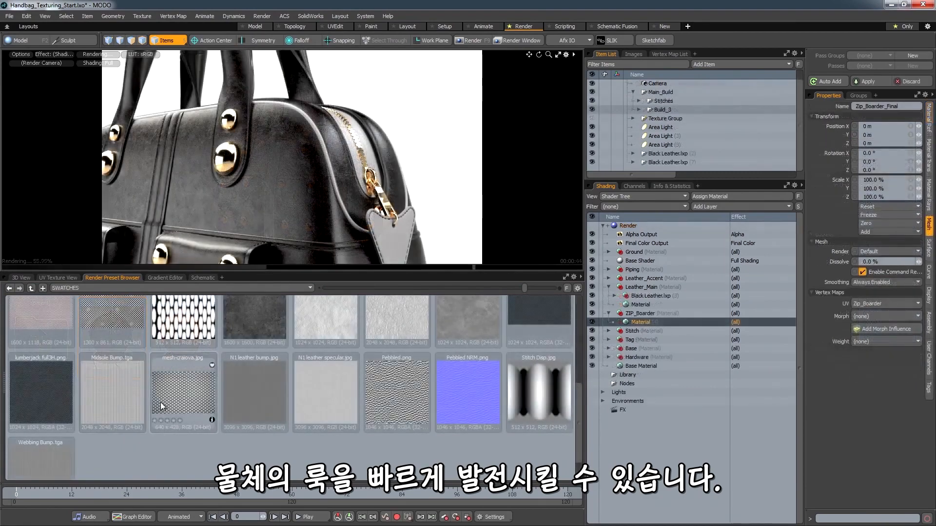
- Add the Midsole Bump.tga swatch to the ZIP_Boarder material group and set its effect to Bump
drag(139, 400, 638, 317)
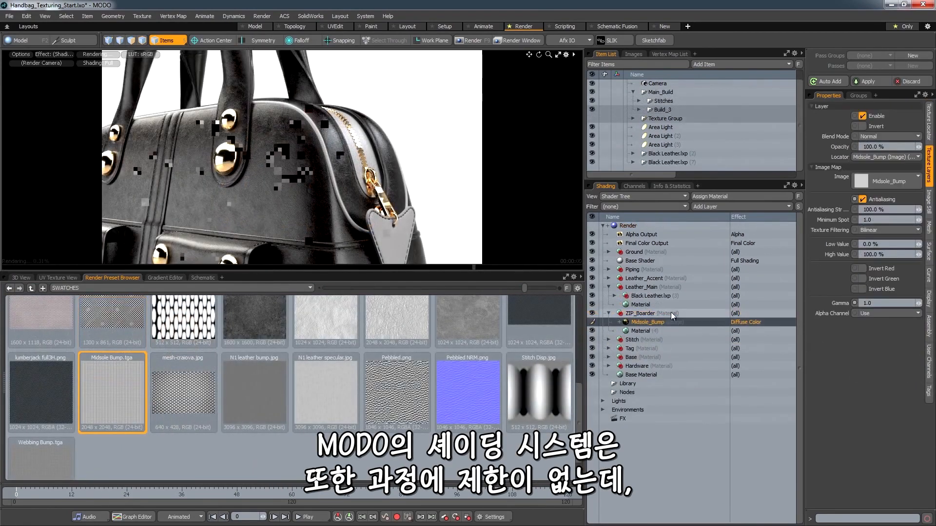
click(735, 320)
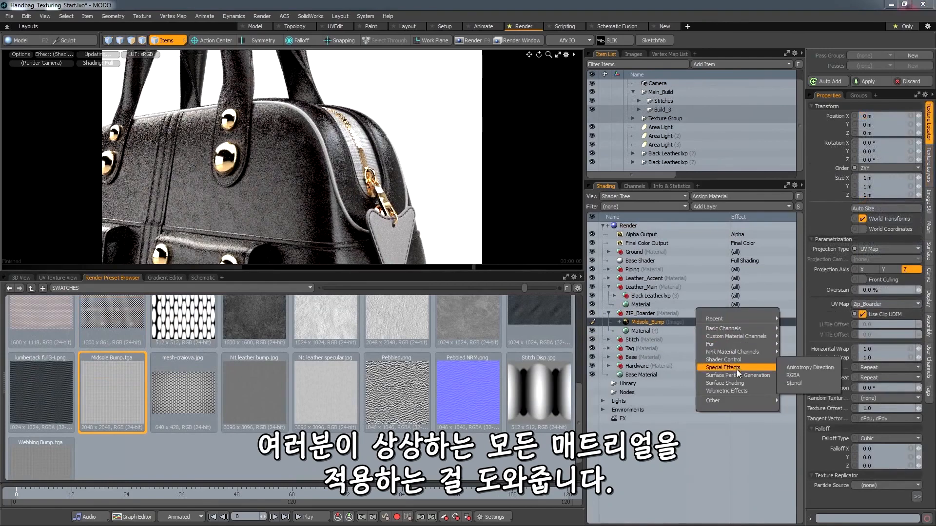
mouse_move(758, 383)
click(793, 383)
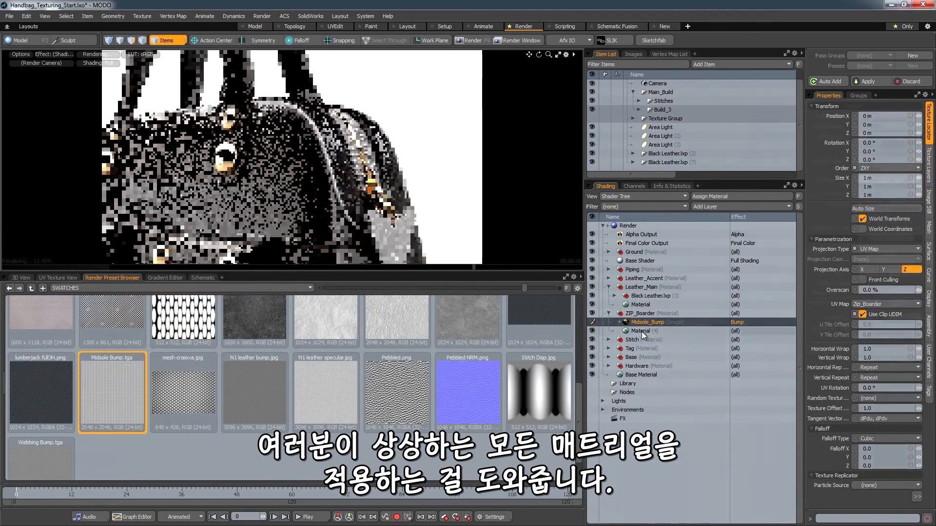
- Change the diffuse color of the ZIP_Boarder base material to black
click(641, 331)
click(862, 138)
drag(646, 162, 541, 164)
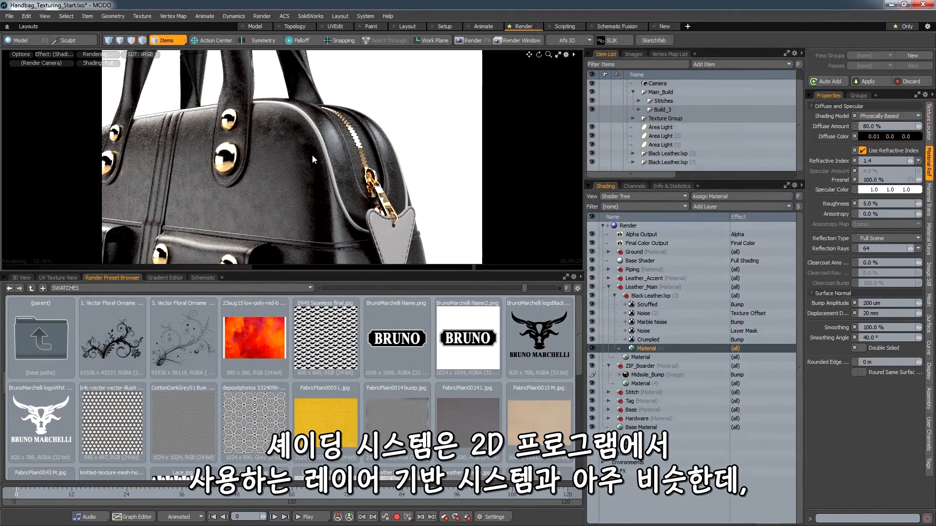
- Raise the opacity of the Scruffed bump layer in Leather_Main's Black Leather group to about 39.5%, keeping the Add blend mode
click(644, 332)
click(646, 323)
click(638, 305)
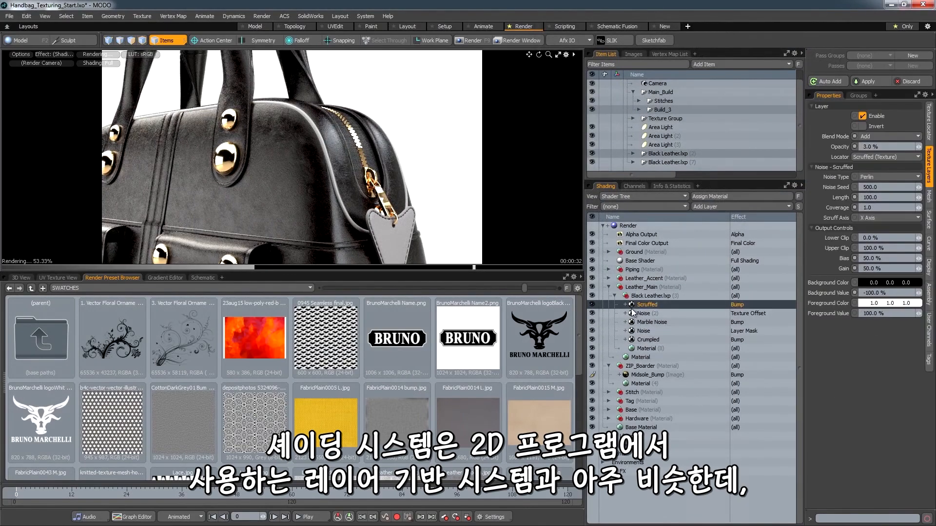
click(876, 136)
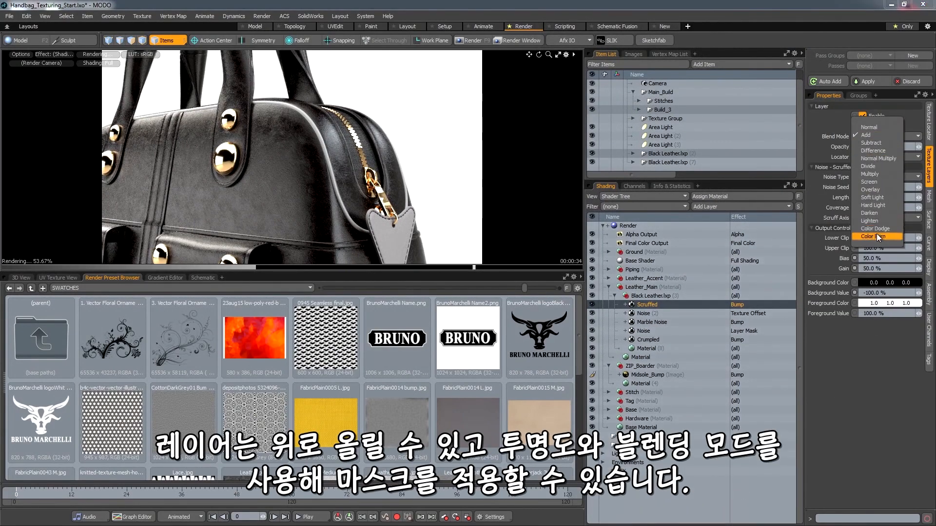
click(872, 246)
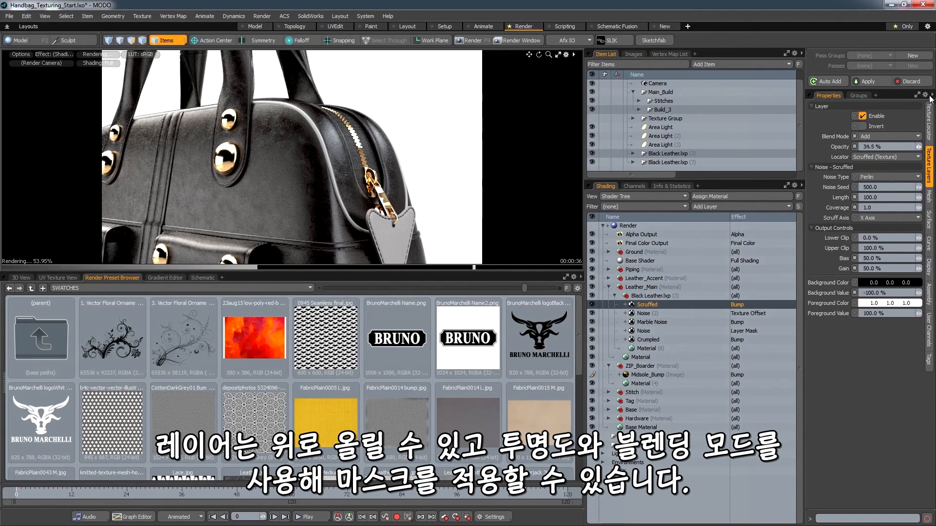
drag(929, 99, 935, 99)
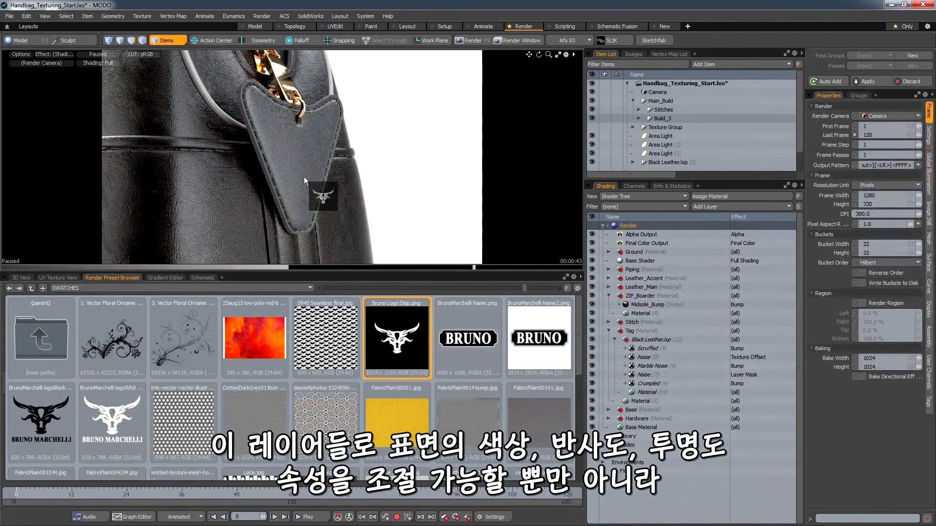
- Place the Bruno Logo Disp.png image on the zipper's leather tag and set its effect to Displacement
drag(303, 177, 306, 176)
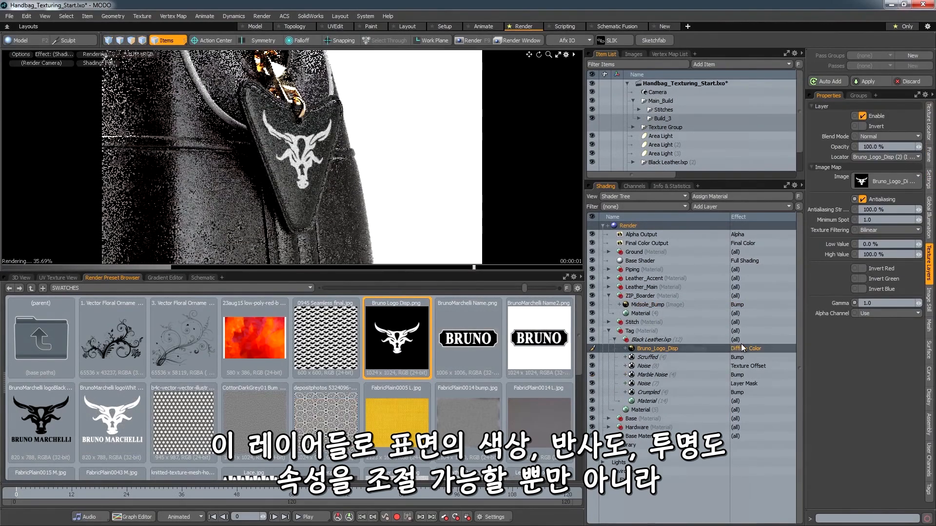
click(742, 347)
mouse_move(774, 407)
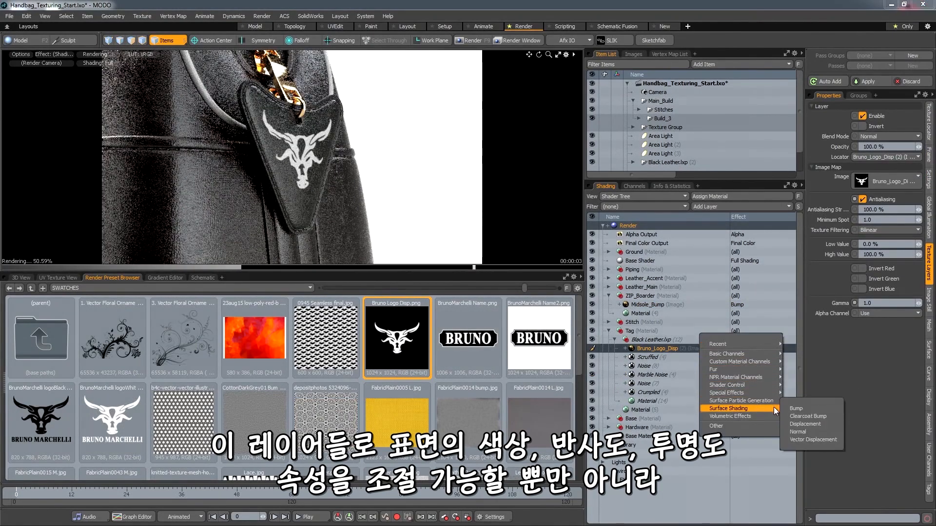
click(798, 423)
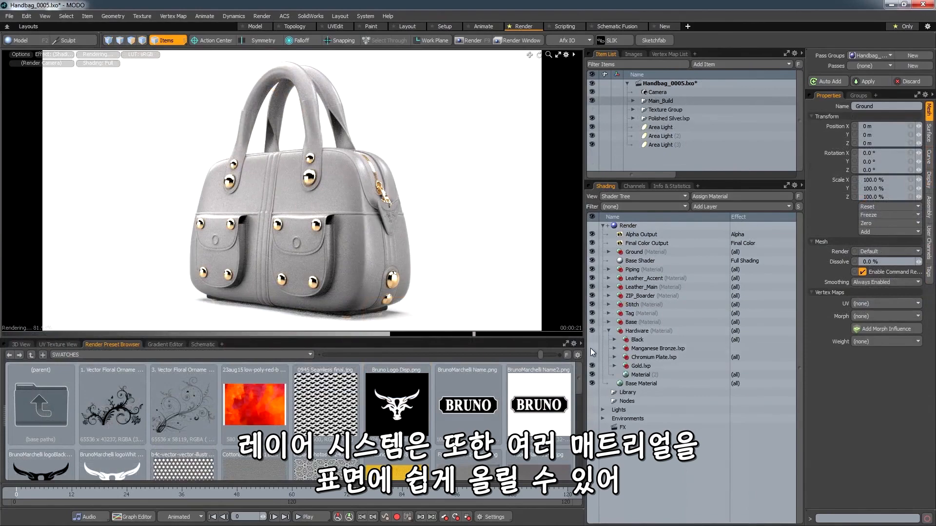
- Enable the Manganese Bronze layer in the Hardware material group and switch to render pass 1
click(592, 348)
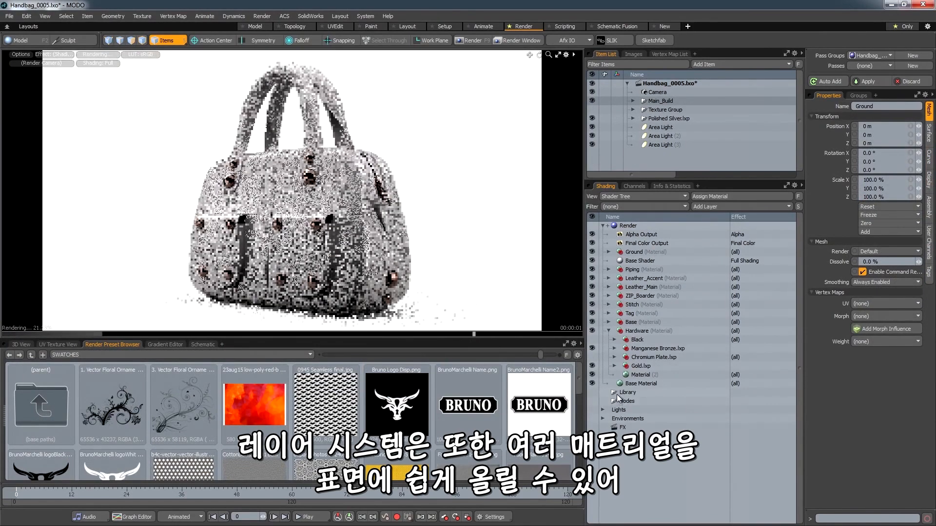
click(862, 65)
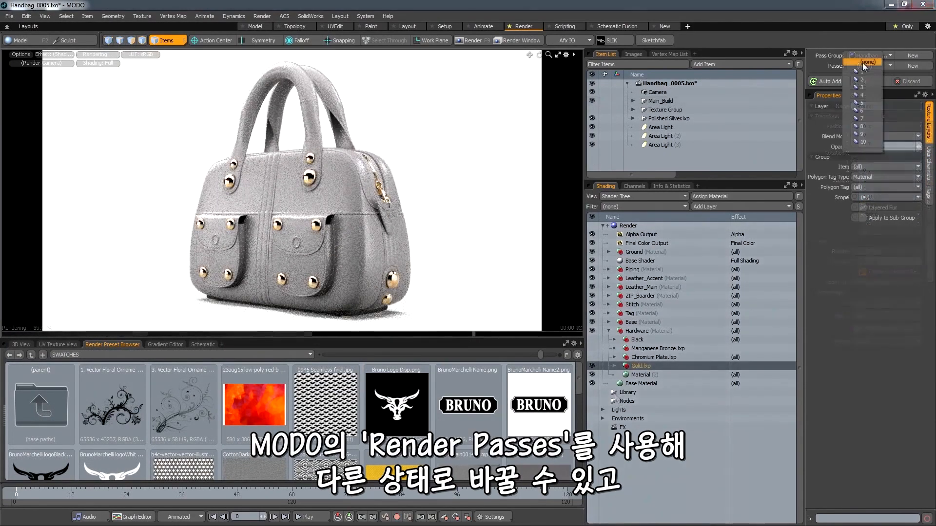
click(862, 72)
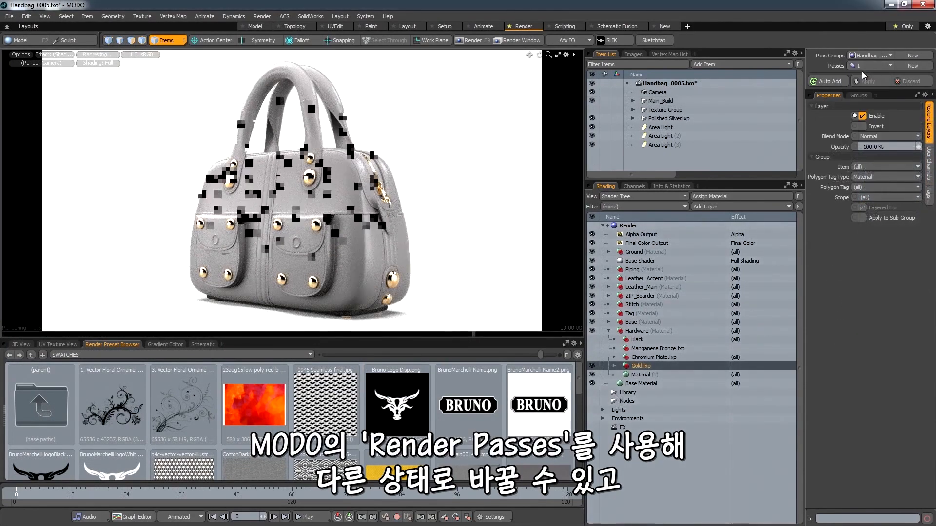
- Preview the handbag's material variations by switching to render pass 6 and the pass following it
click(869, 65)
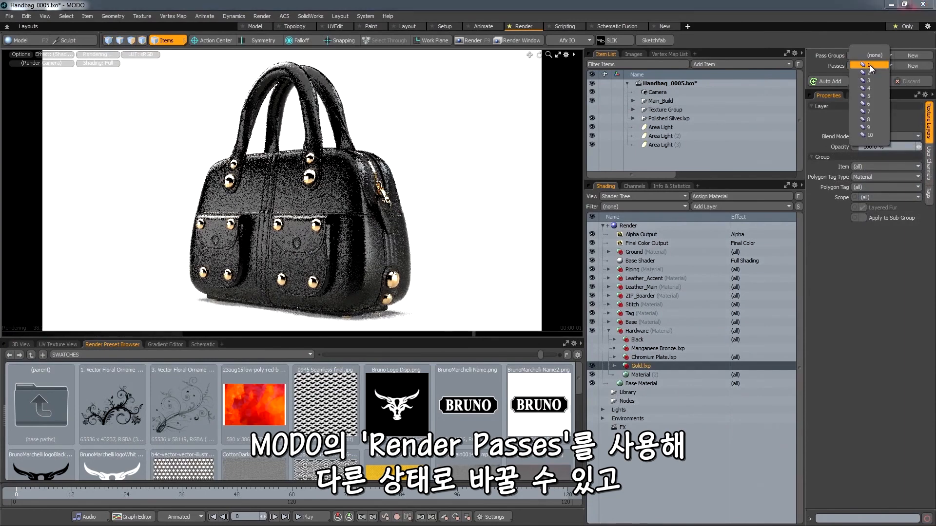
click(873, 103)
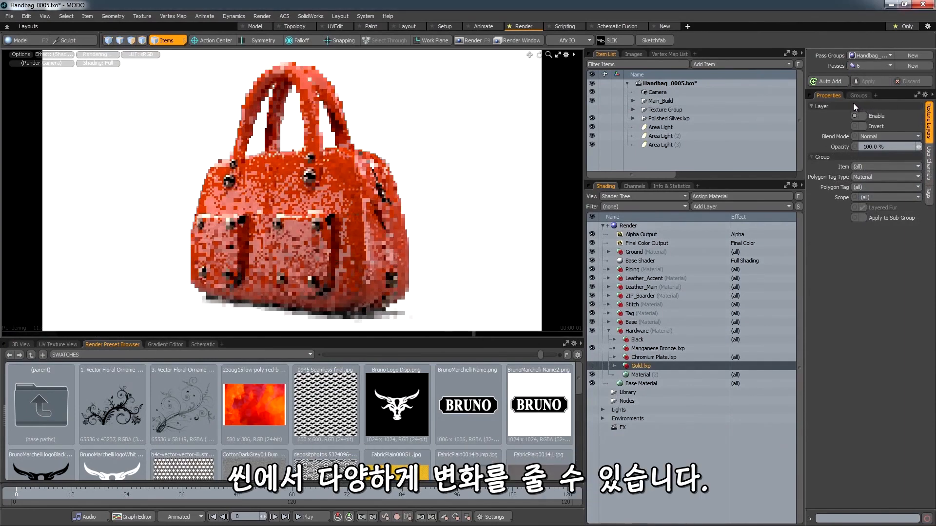
click(861, 65)
click(860, 71)
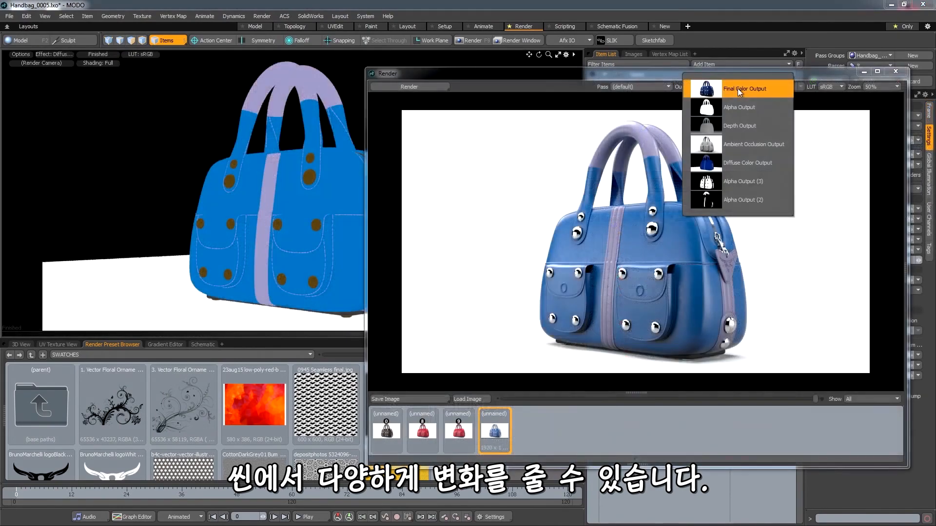
- Review the blue handbag render's Depth, Alpha Output (3) and Diffuse Color outputs, and return to Final Color Output
click(733, 125)
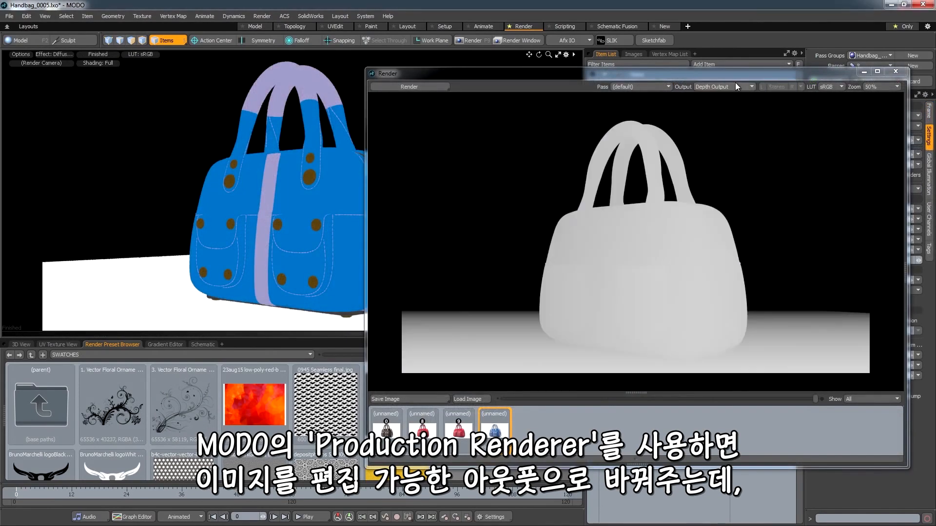
click(736, 84)
click(735, 139)
click(737, 86)
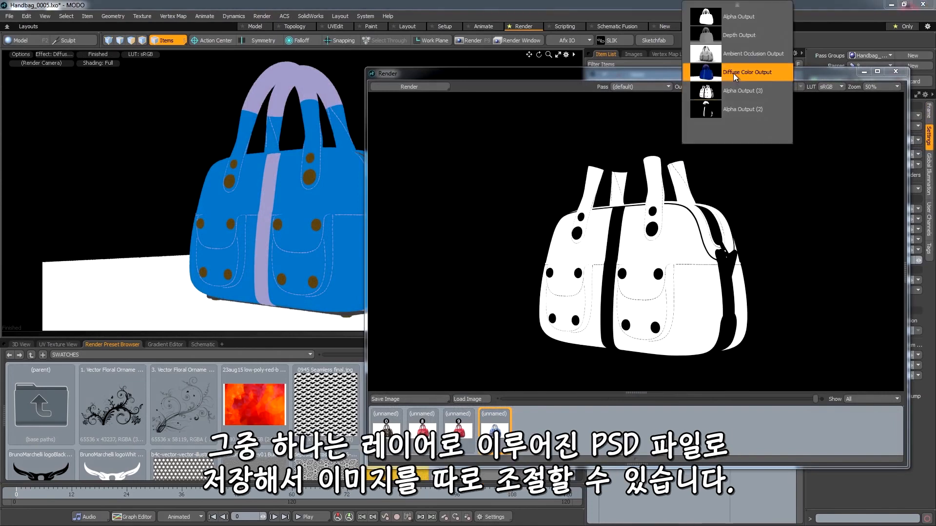
click(733, 73)
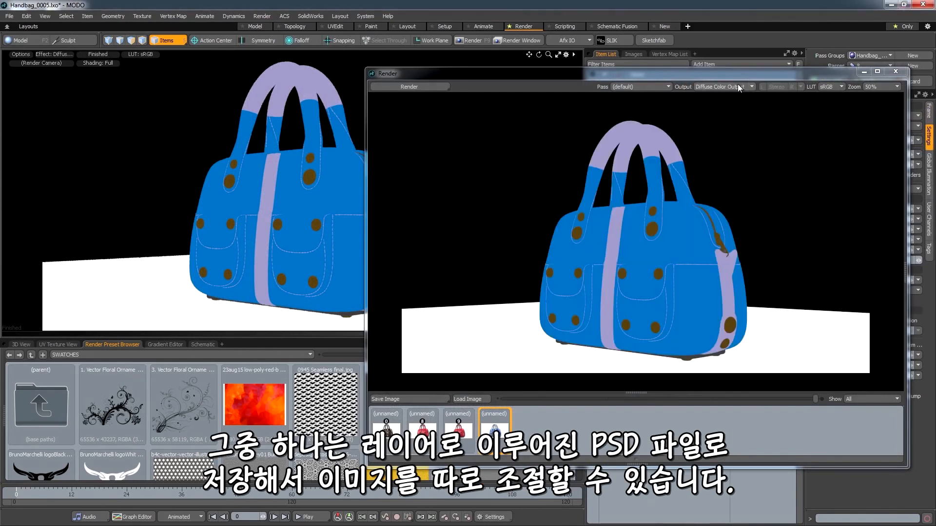
click(739, 84)
click(735, 17)
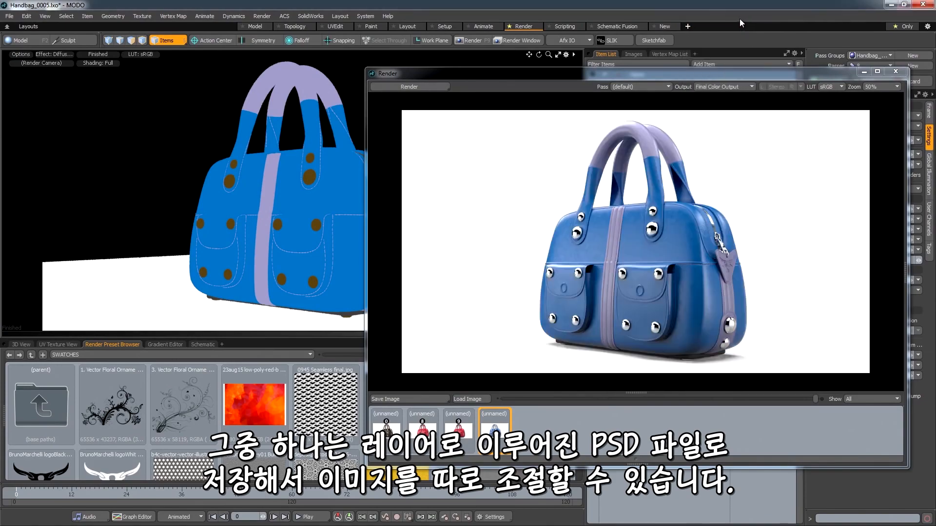